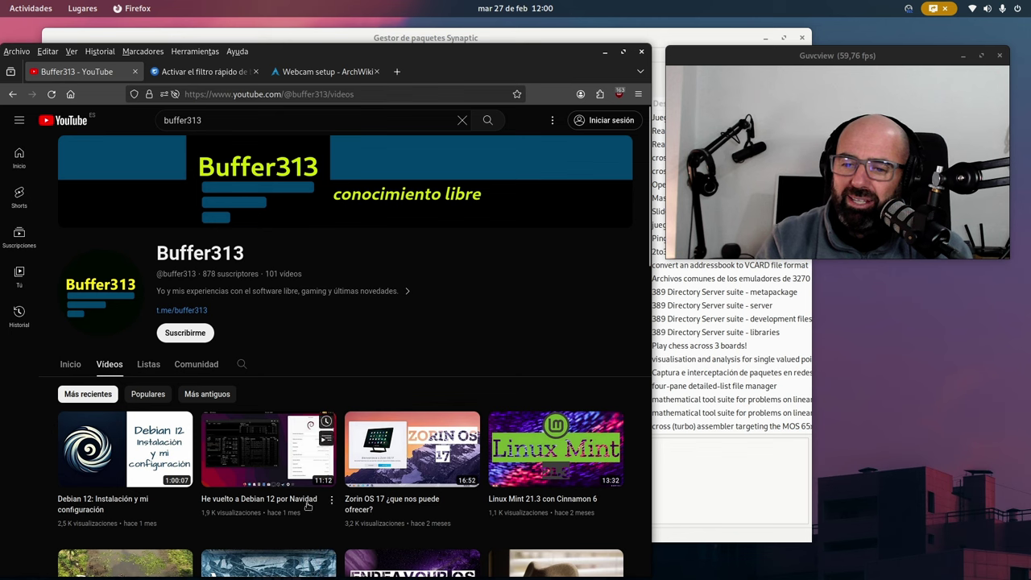
Step: Minimize the browser to reach Synaptic and review the package groupings by section, status, origin, filters, search results and architecture
{"action": "mouse_move", "coordinate": [356, 514]}
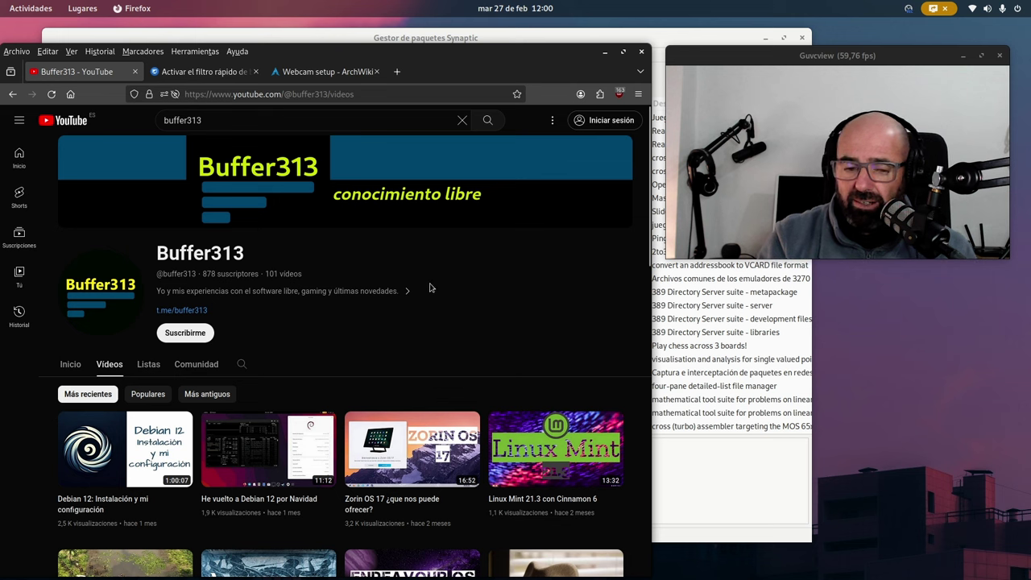
{"action": "left_click", "coordinate": [604, 54]}
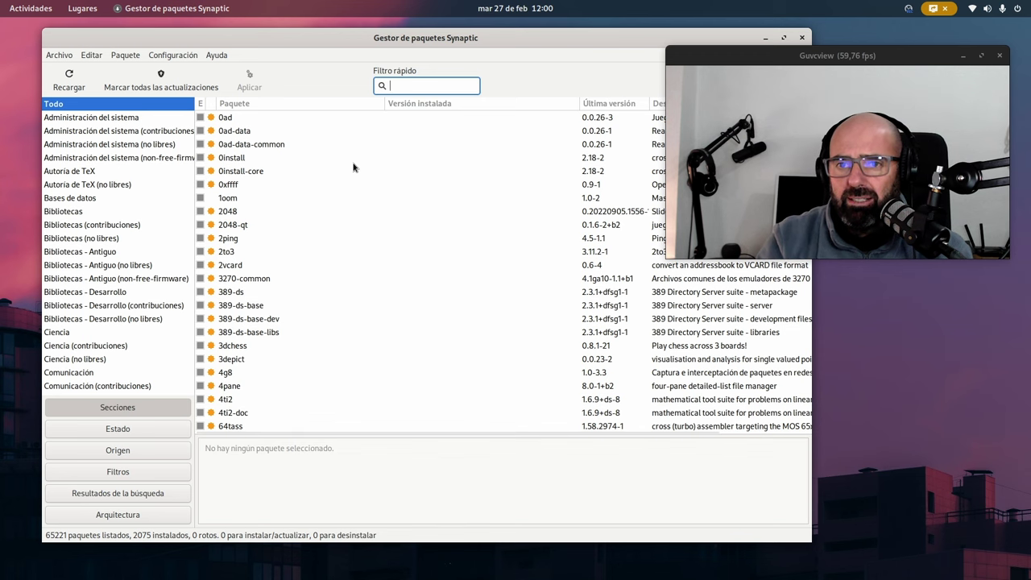
{"action": "left_click", "coordinate": [143, 409]}
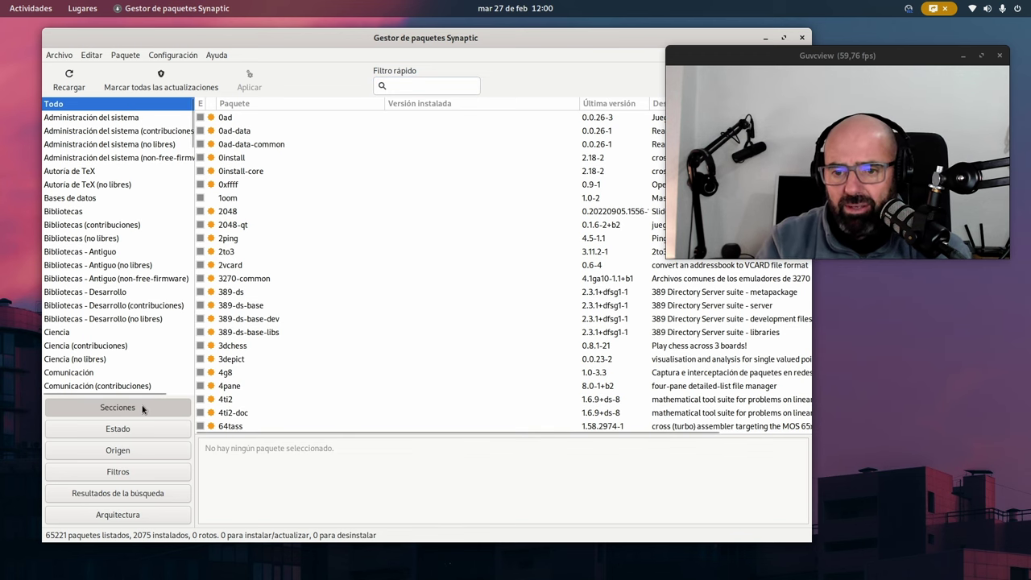
{"action": "left_click", "coordinate": [147, 432]}
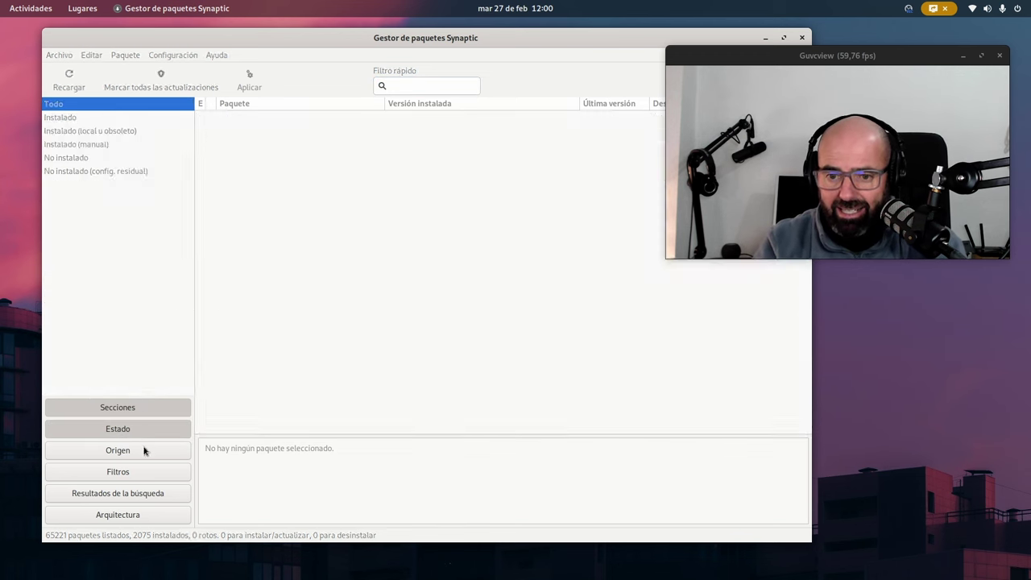
{"action": "left_click", "coordinate": [142, 452]}
{"action": "left_click", "coordinate": [141, 475]}
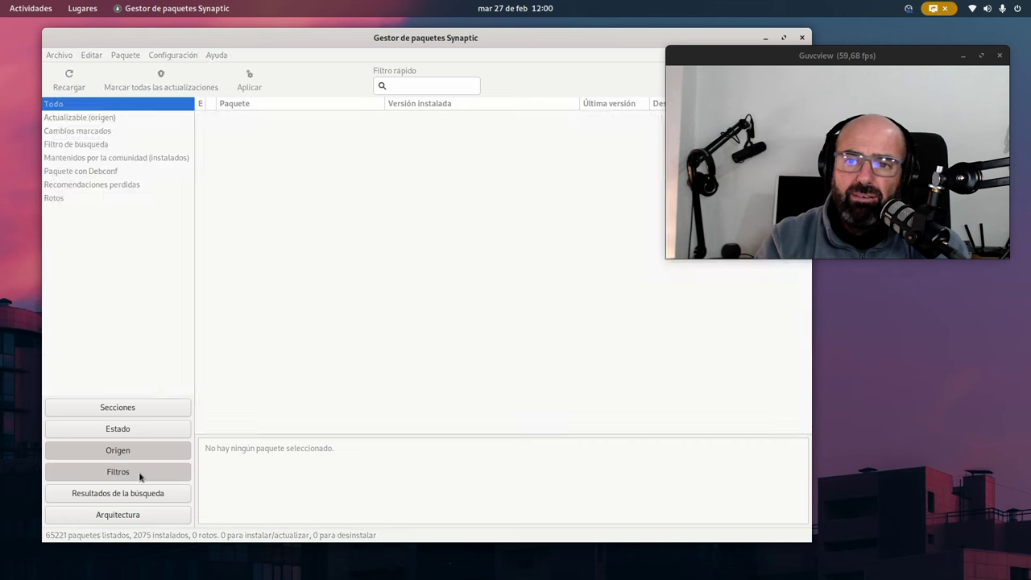
{"action": "left_click", "coordinate": [135, 494]}
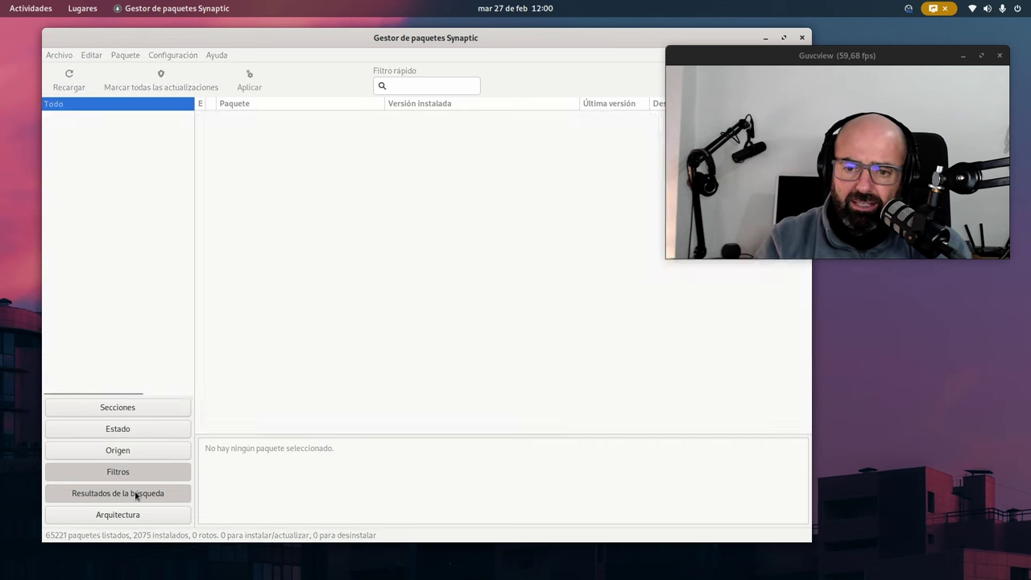
{"action": "left_click", "coordinate": [133, 515]}
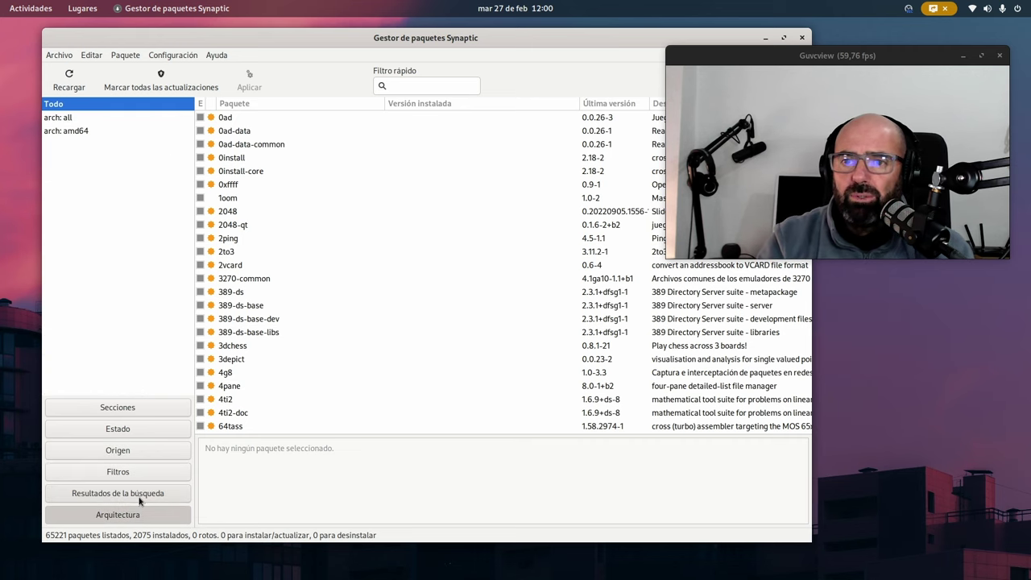
Step: Group packages by status and examine the installed, local or obsolete, manually installed and not installed lists
{"action": "left_click", "coordinate": [130, 429]}
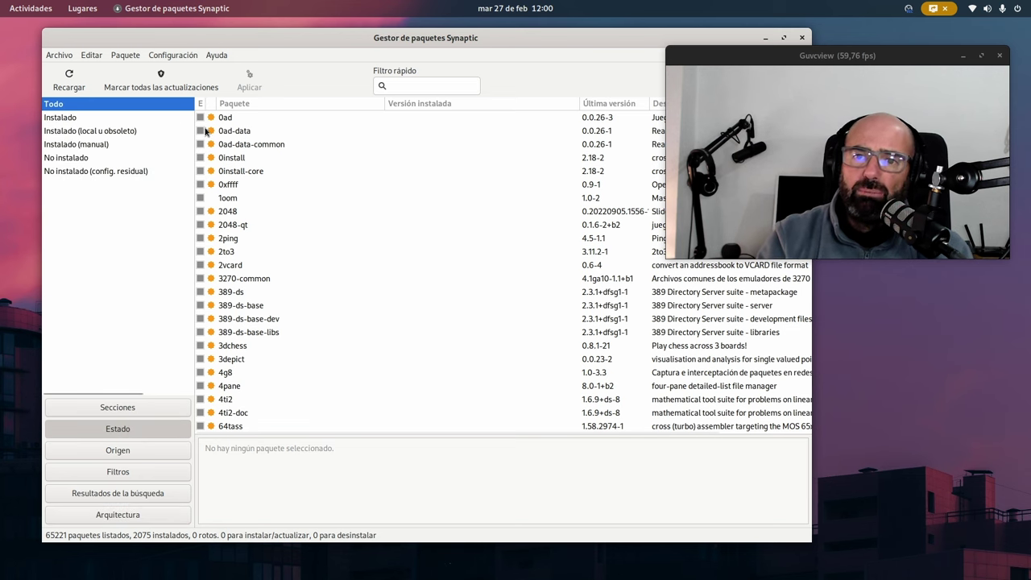
{"action": "left_click", "coordinate": [92, 120]}
{"action": "left_click", "coordinate": [102, 133]}
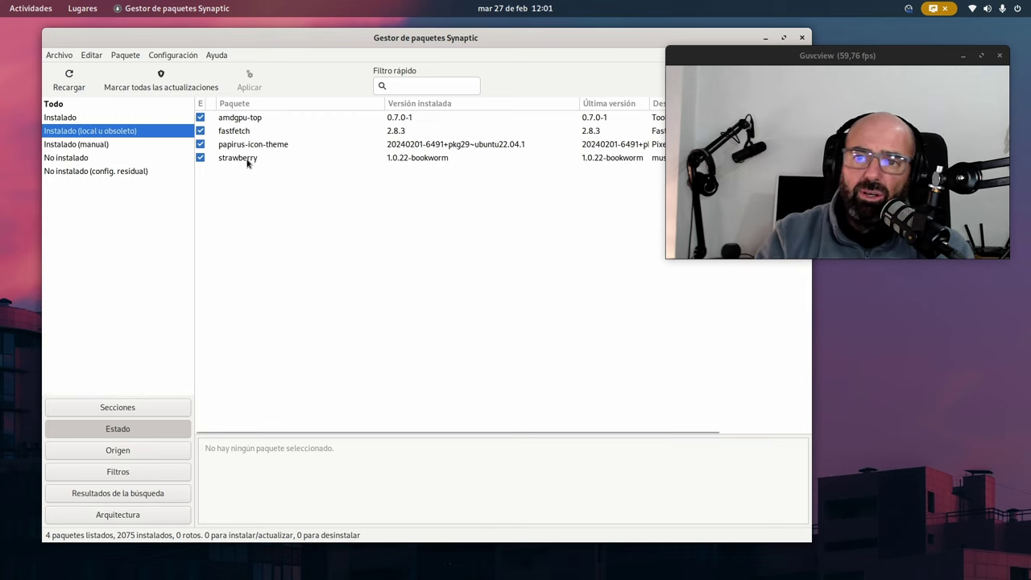
{"action": "left_click", "coordinate": [108, 146]}
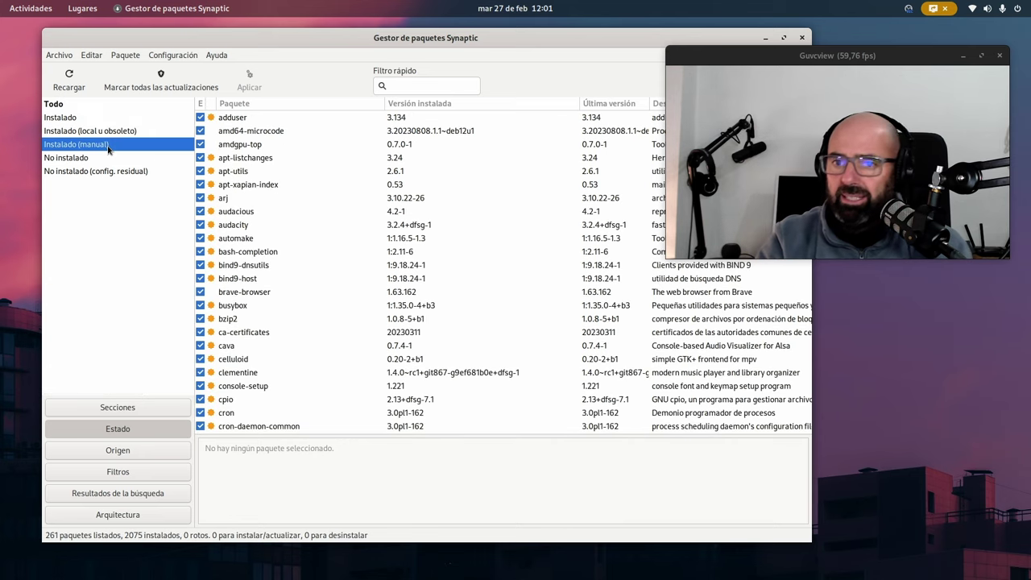
{"action": "left_click", "coordinate": [81, 159]}
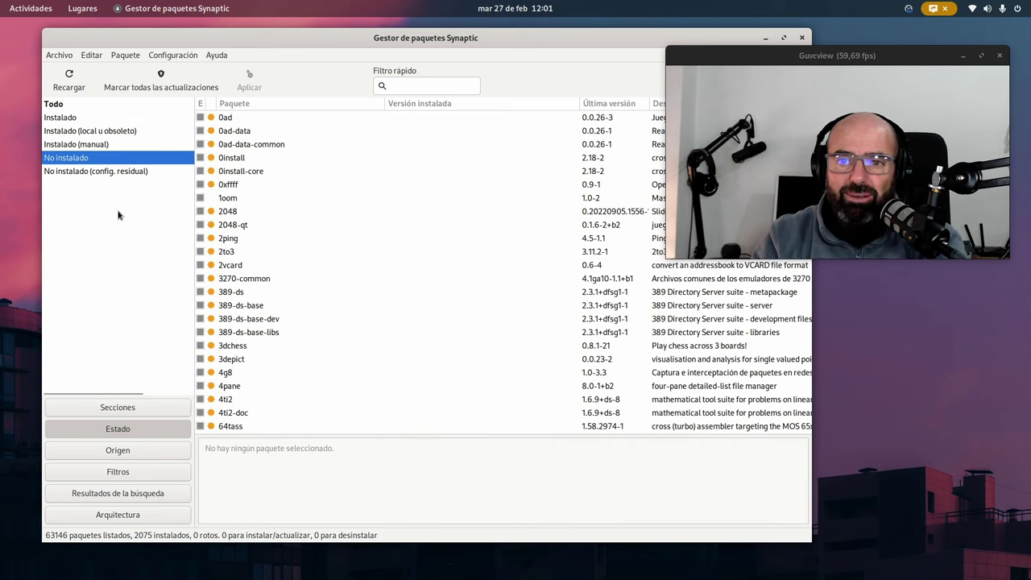
Step: Show the uninstalled packages with residual configuration and mark linux-image-6.7.3-zabbly+ for complete removal
{"action": "left_click", "coordinate": [120, 171]}
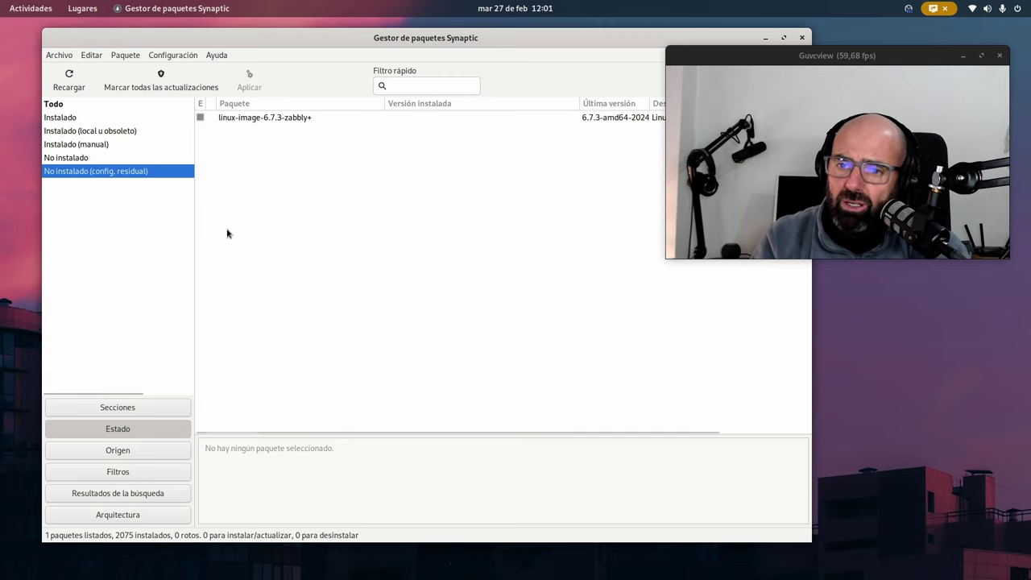
{"action": "left_click", "coordinate": [268, 123]}
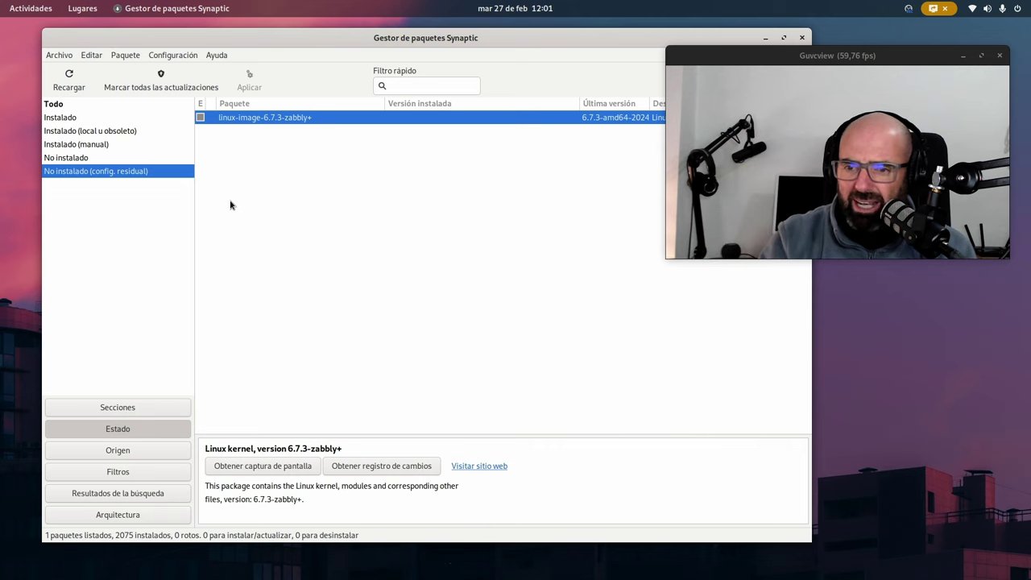
{"action": "left_click_drag", "start_coordinate": [357, 304], "coordinate": [198, 116]}
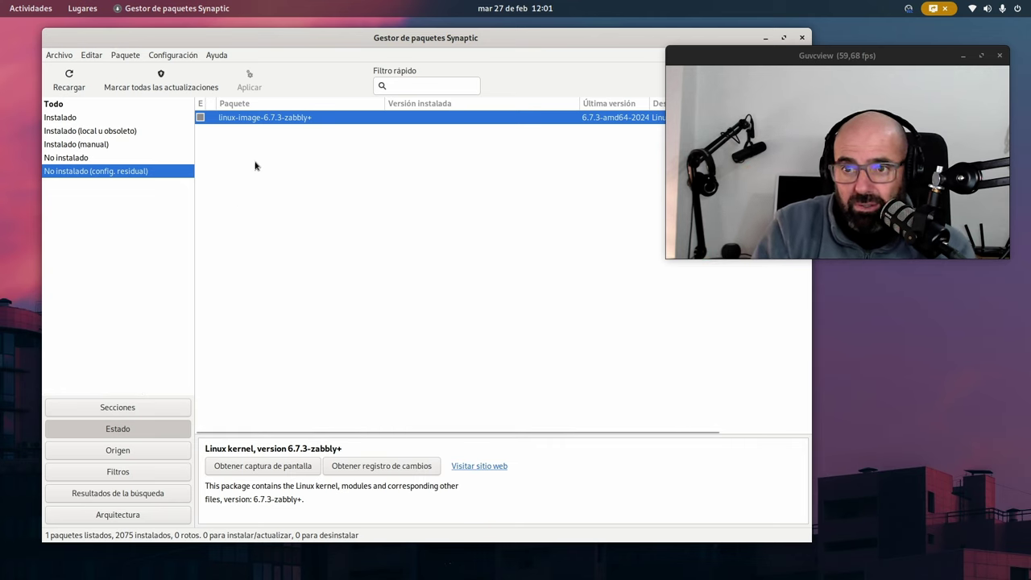
{"action": "right_click", "coordinate": [263, 117]}
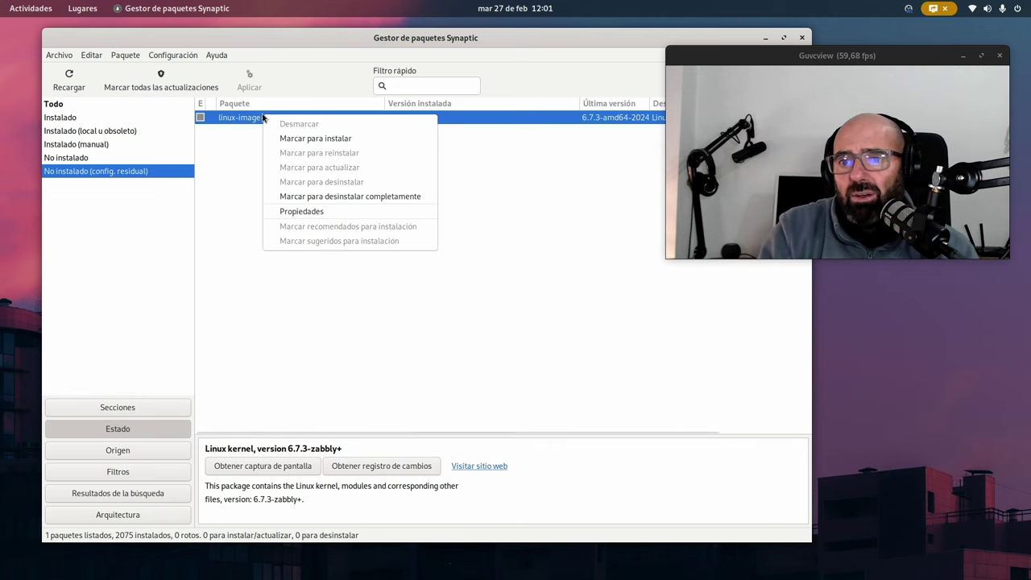
{"action": "left_click", "coordinate": [351, 197]}
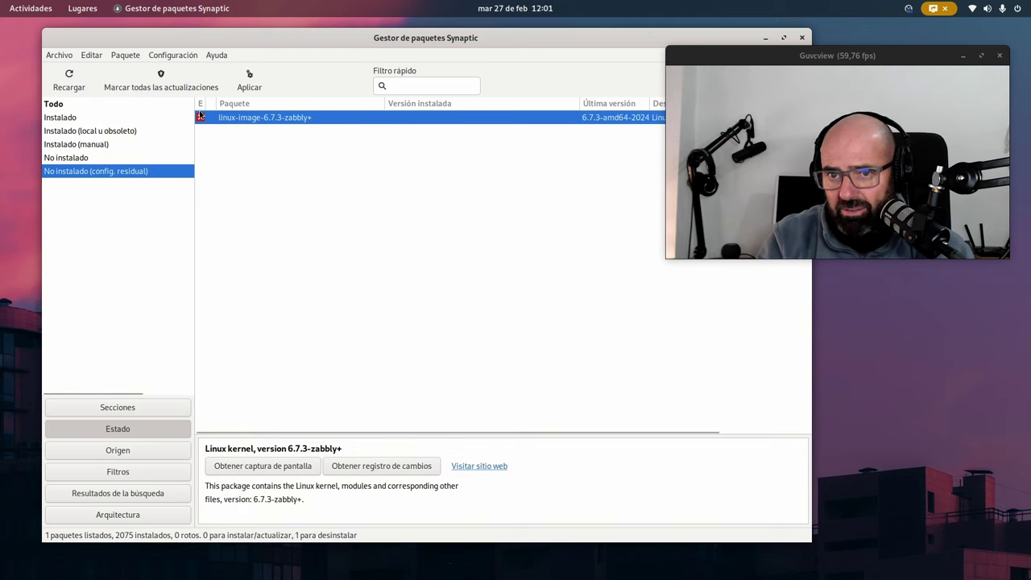
Step: Apply the marked removal after expanding the list of packages for complete uninstallation, and dismiss the completion dialog
{"action": "left_click", "coordinate": [247, 78]}
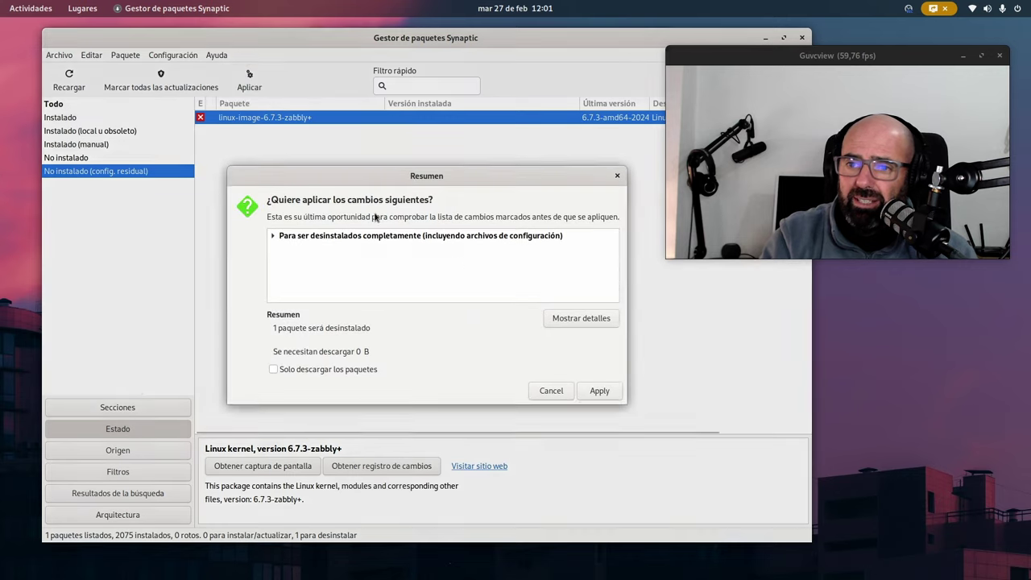
{"action": "left_click", "coordinate": [272, 236]}
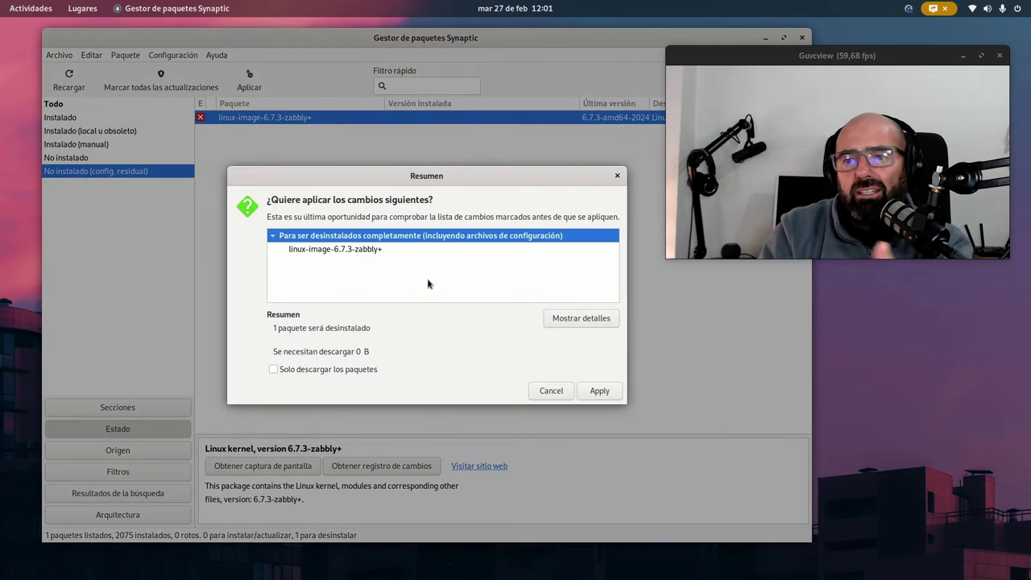
{"action": "left_click", "coordinate": [599, 391]}
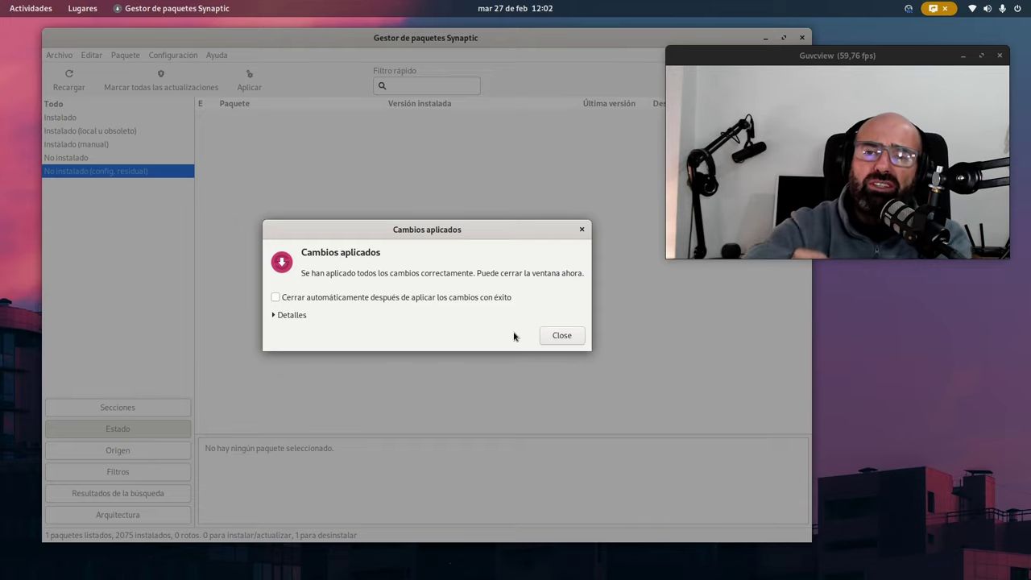
{"action": "left_click", "coordinate": [571, 337]}
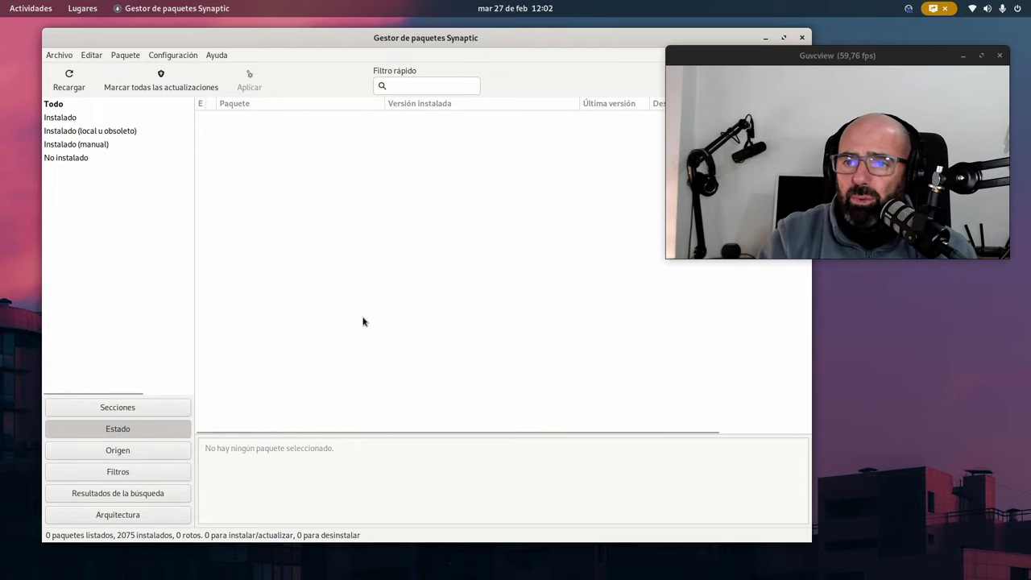
Step: Open a new Terminal window, enlarge it and place it over the package manager
{"action": "key", "text": "super"}
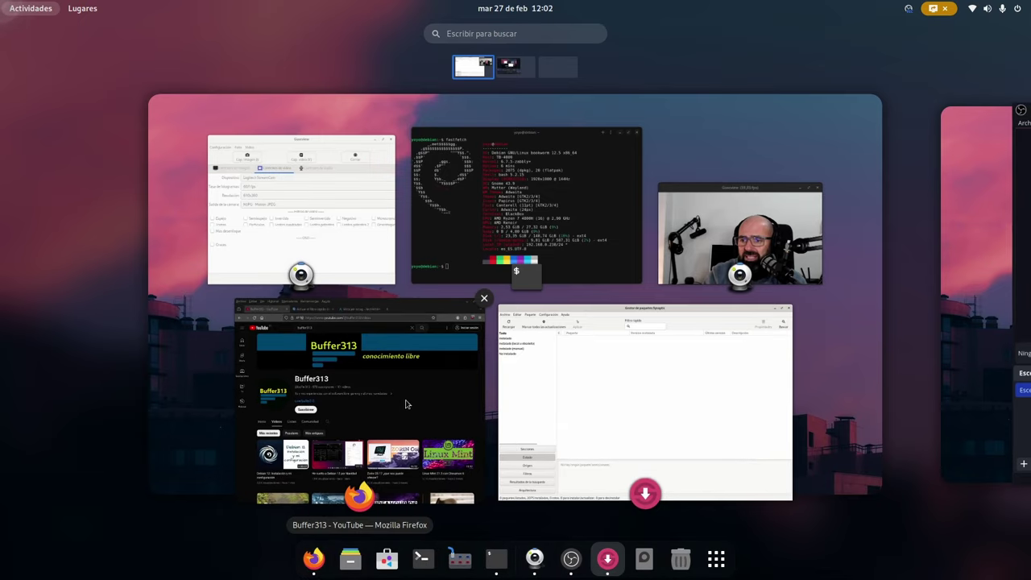
{"action": "left_click", "coordinate": [422, 558]}
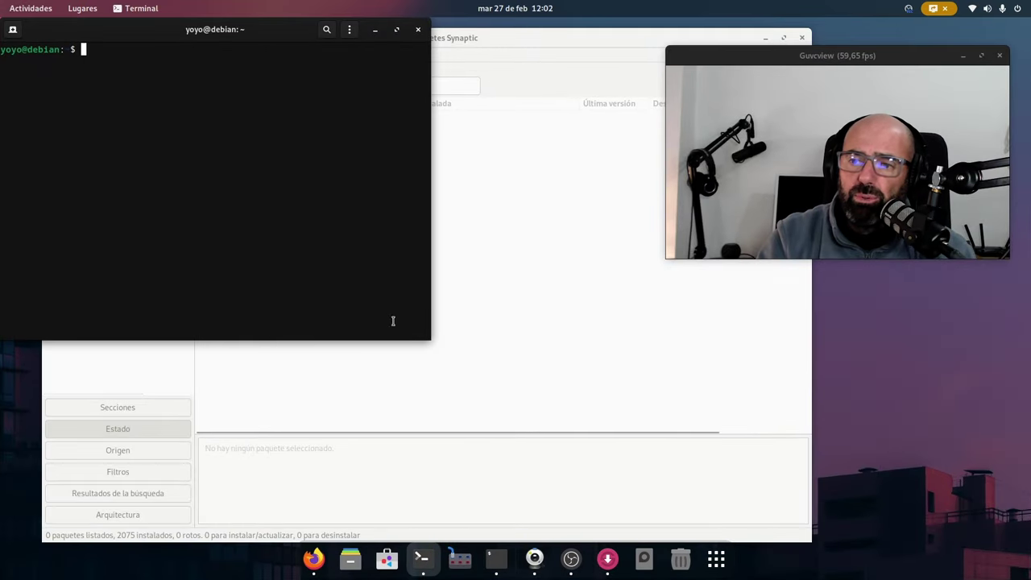
{"action": "left_click_drag", "start_coordinate": [430, 340], "coordinate": [706, 441]}
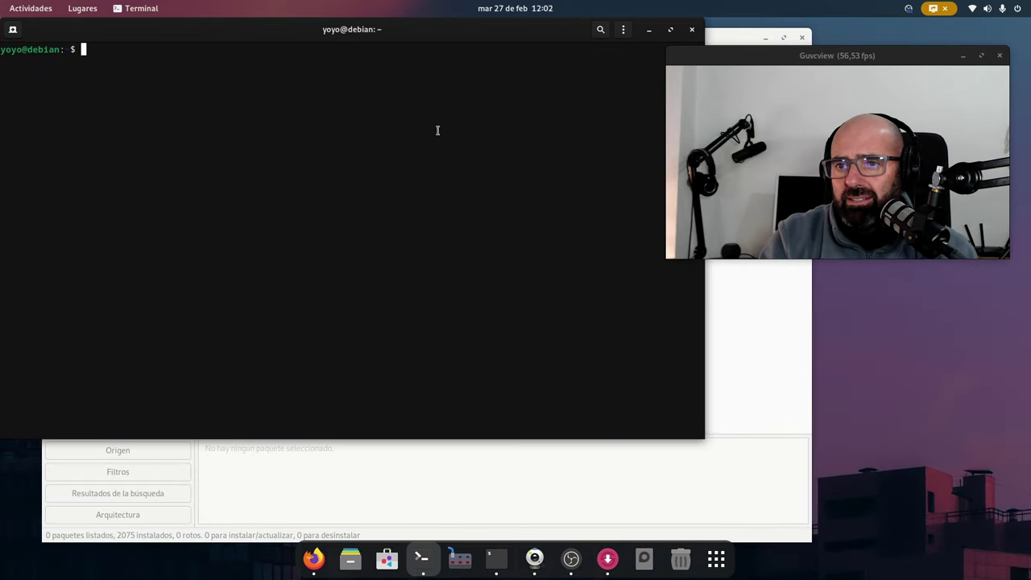
{"action": "left_click_drag", "start_coordinate": [336, 37], "coordinate": [407, 126]}
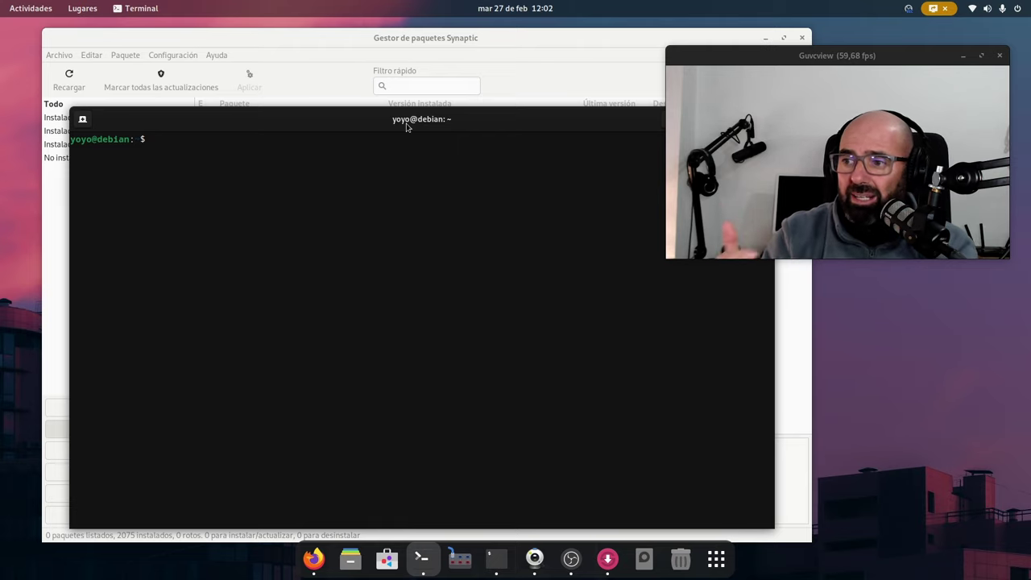
Step: Regenerate the GRUB configuration with sudo update-grub, entering the sudo password
{"action": "type", "text": "sud"}
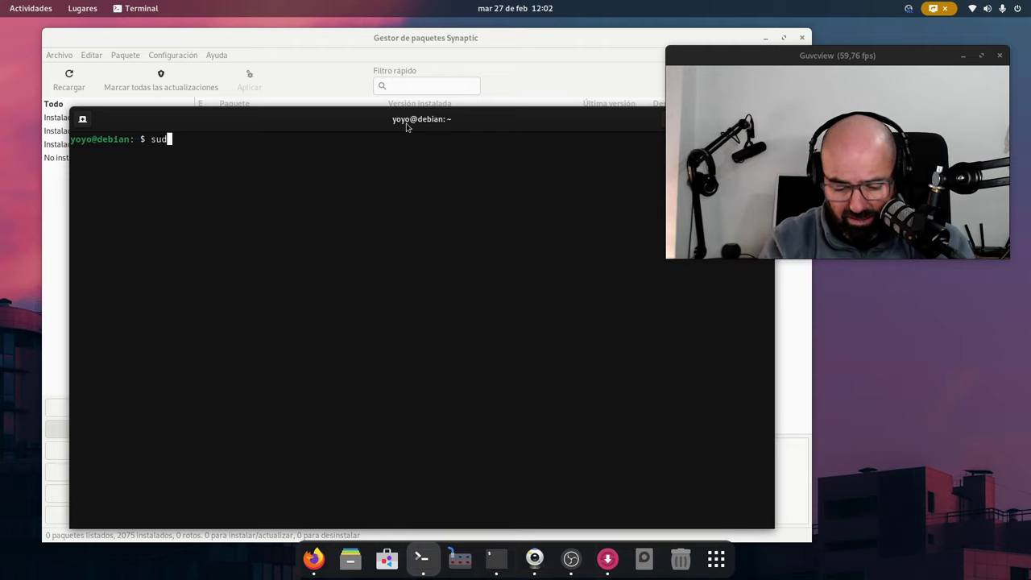
{"action": "type", "text": "o u"}
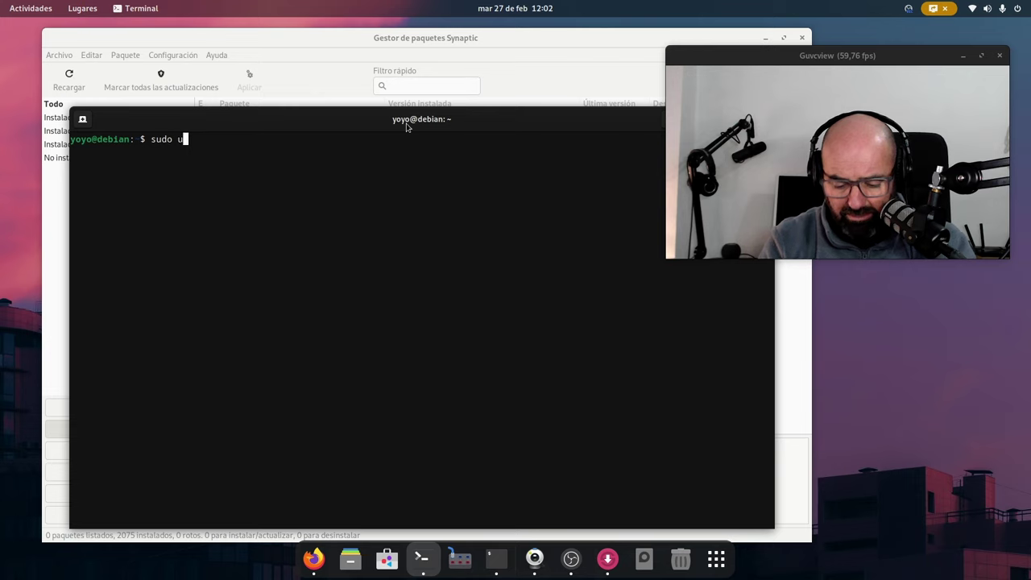
{"action": "type", "text": "pdate-g"}
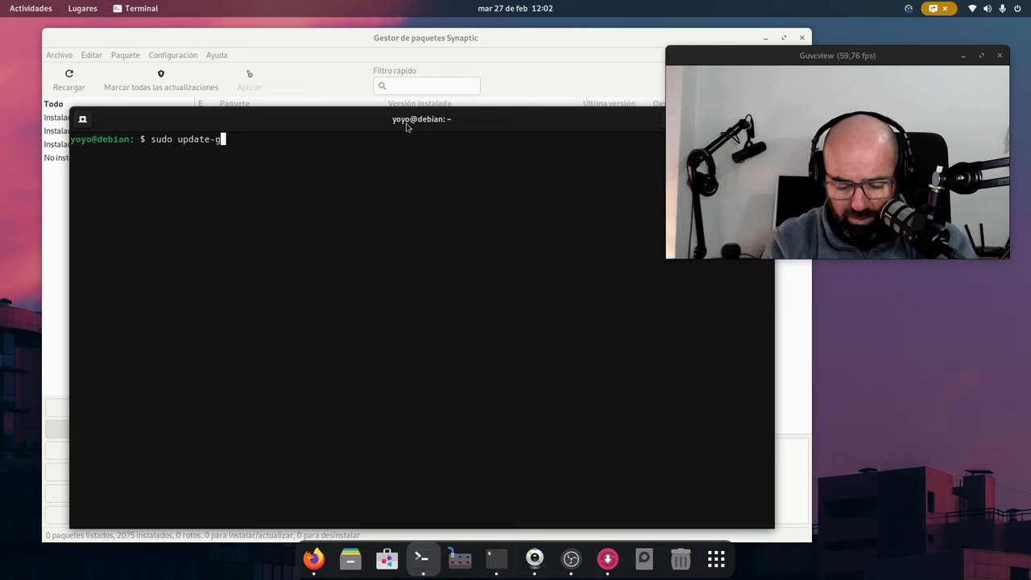
{"action": "type", "text": "rub"}
{"action": "key", "text": "Return"}
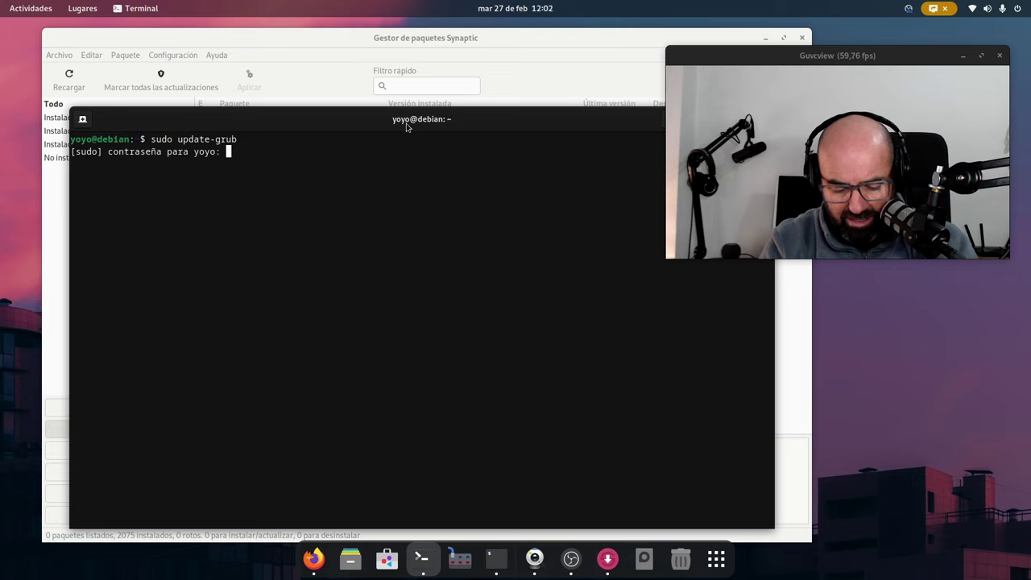
{"action": "key", "text": "Return"}
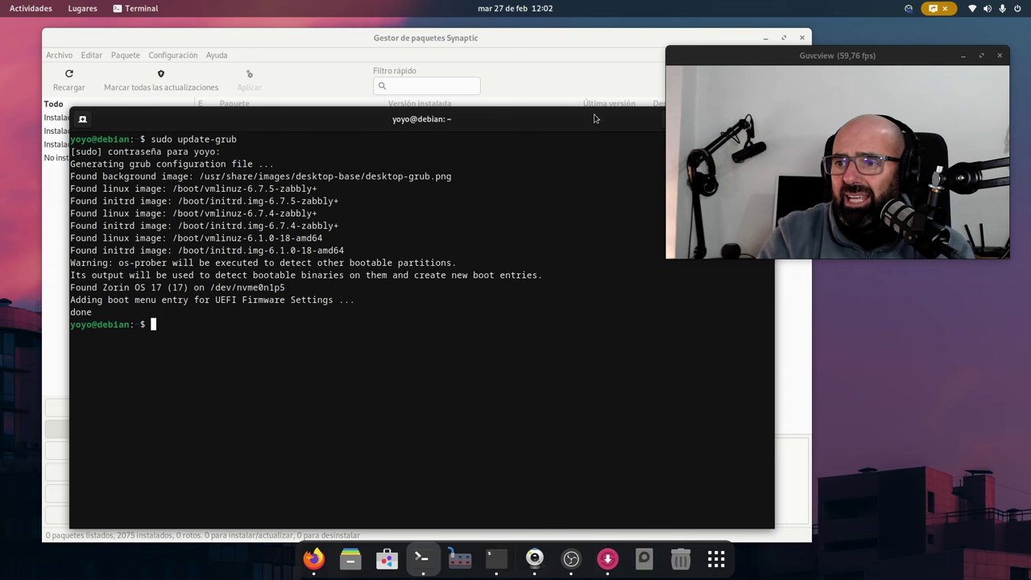
Step: Minimize the terminal window and close the Synaptic package manager
{"action": "left_click_drag", "start_coordinate": [594, 117], "coordinate": [493, 186]}
{"action": "left_click", "coordinate": [600, 171]}
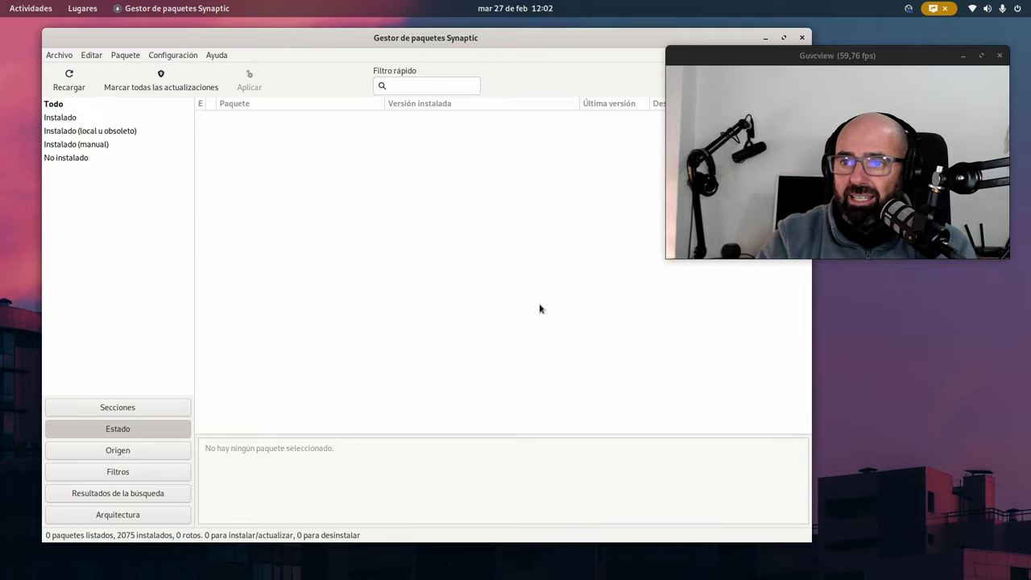
{"action": "left_click_drag", "start_coordinate": [548, 40], "coordinate": [490, 108]}
{"action": "left_click_drag", "start_coordinate": [587, 118], "coordinate": [465, 218]}
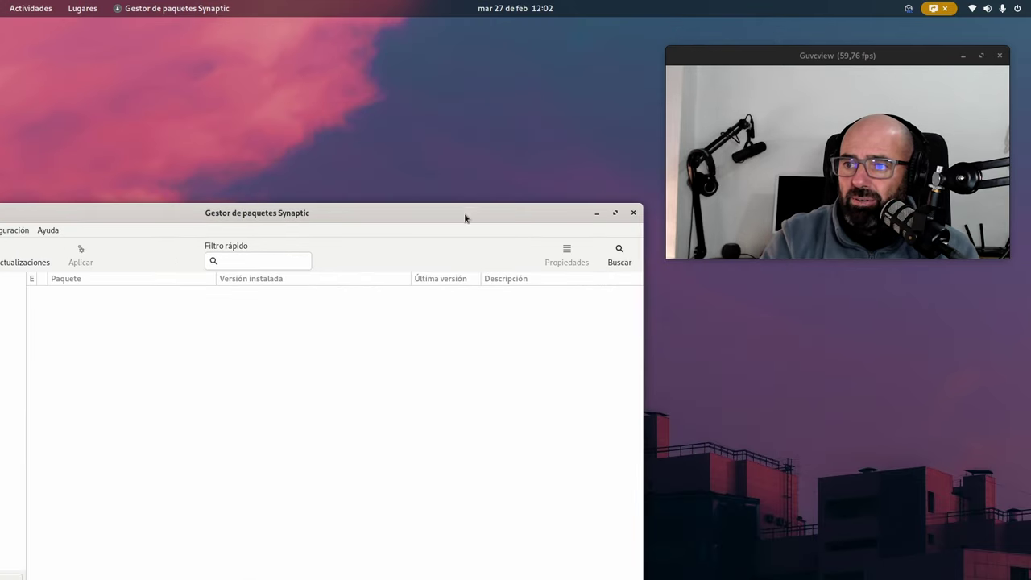
{"action": "left_click", "coordinate": [633, 213]}
Step: Relaunch the Synaptic package manager by searching the desktop for "sy", and authenticate with the administrator password
{"action": "key", "text": "super"}
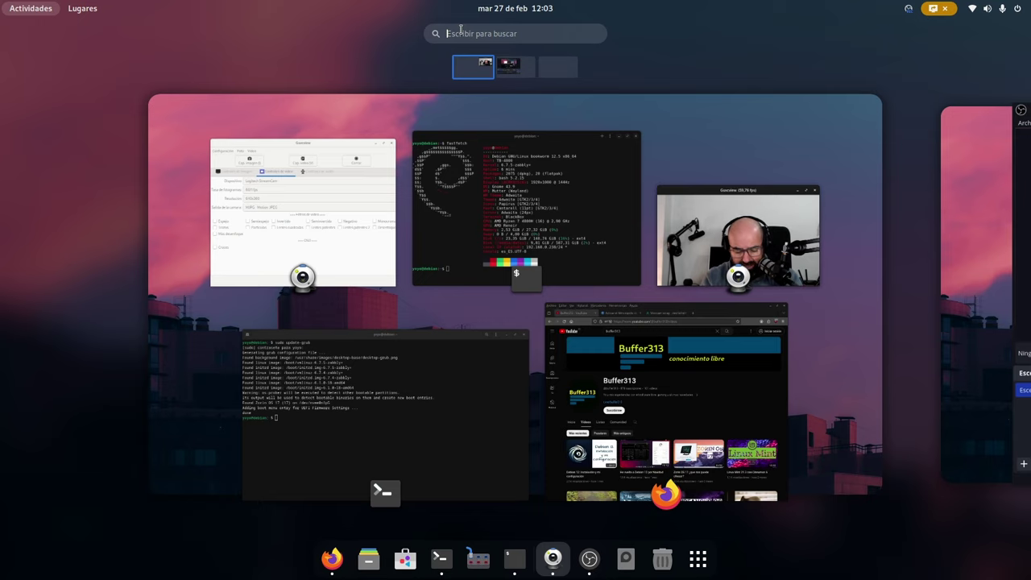
{"action": "type", "text": "sy"}
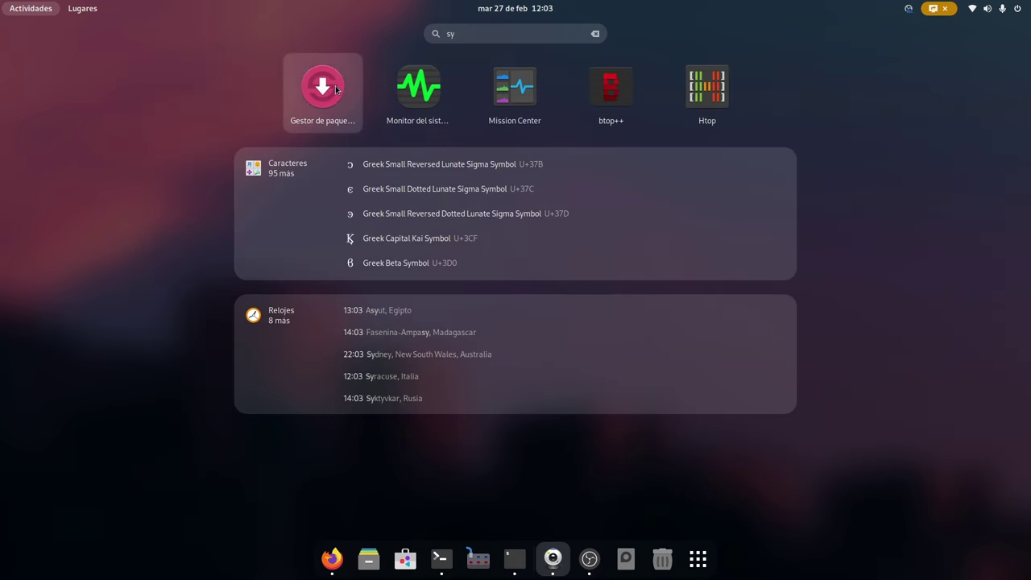
{"action": "left_click", "coordinate": [335, 85]}
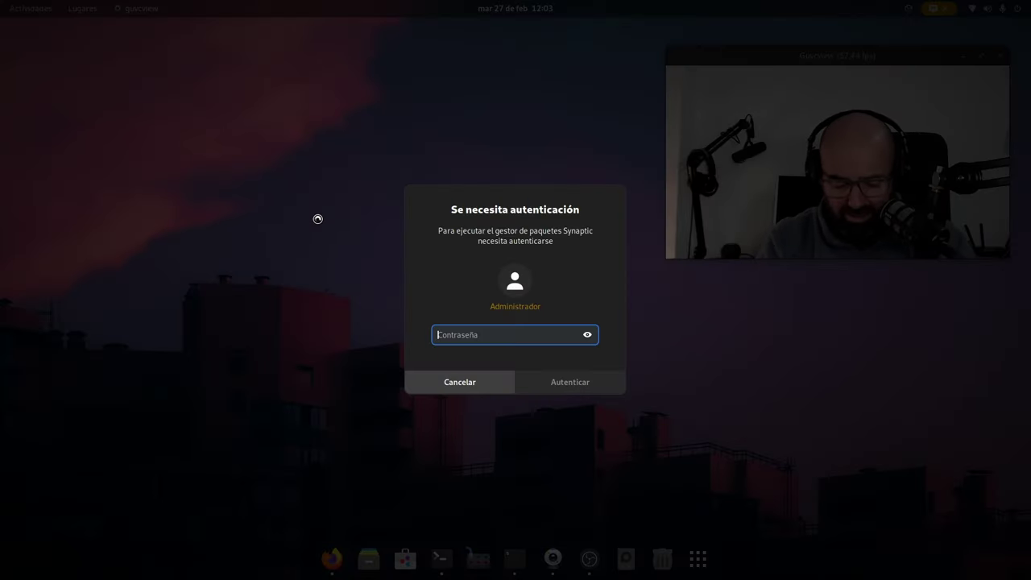
{"action": "type", "text": "••"}
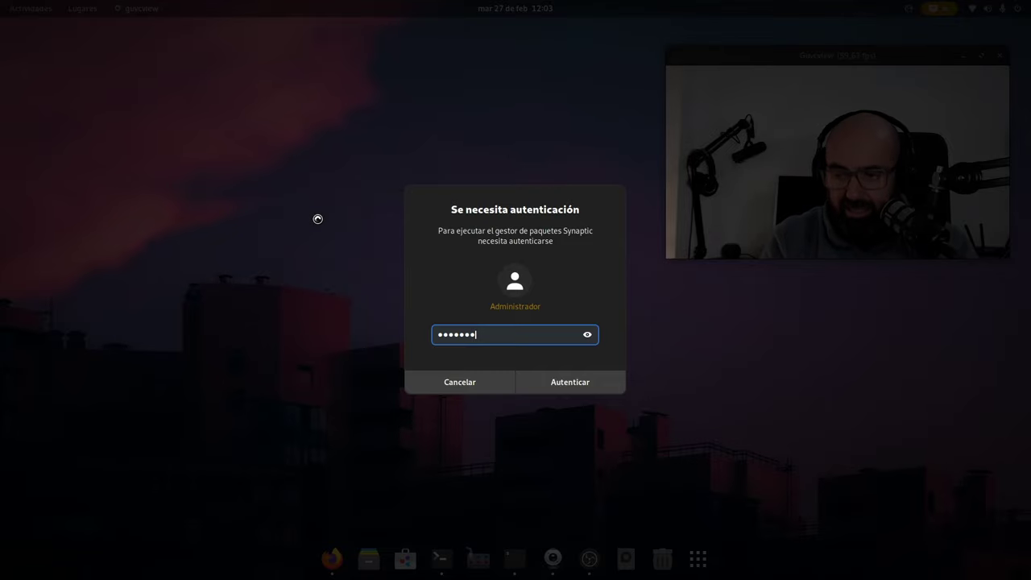
{"action": "type", "text": "•••••"}
{"action": "key", "text": "Return"}
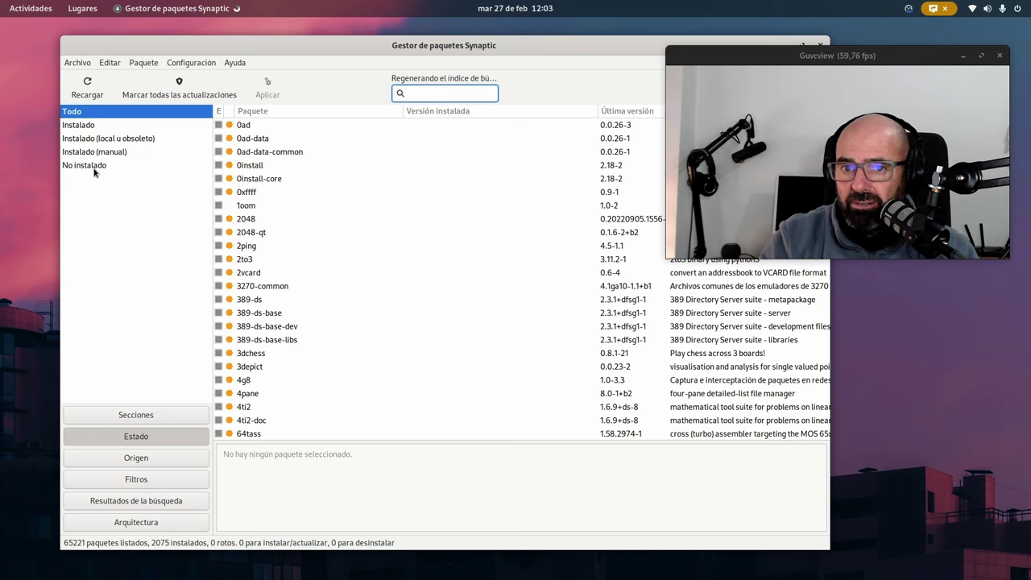
Step: Switch from the not-installed packages to all sections, and quick-filter the package list for ffmpeg to look through the matches
{"action": "left_click", "coordinate": [89, 165]}
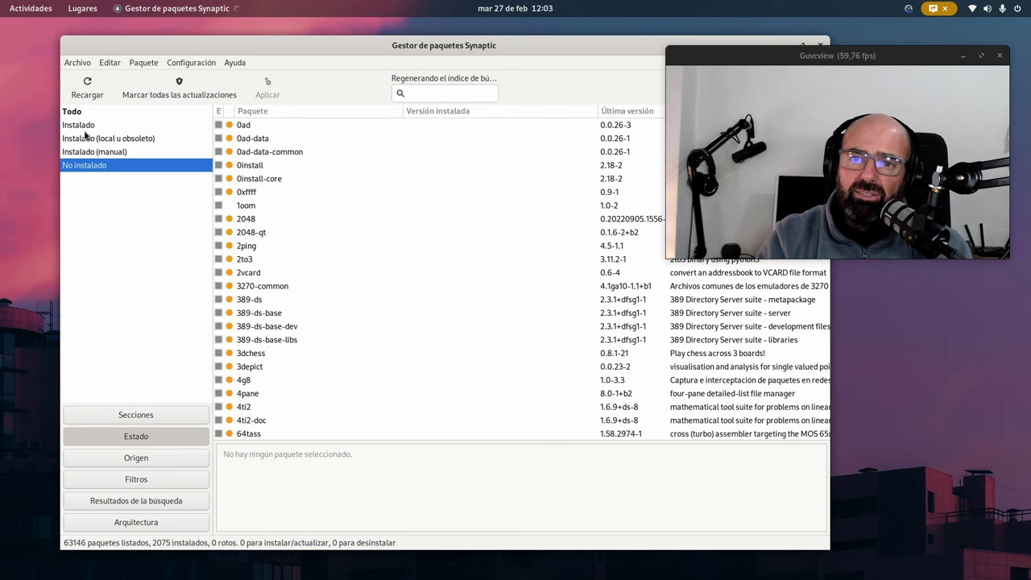
{"action": "left_click", "coordinate": [128, 413]}
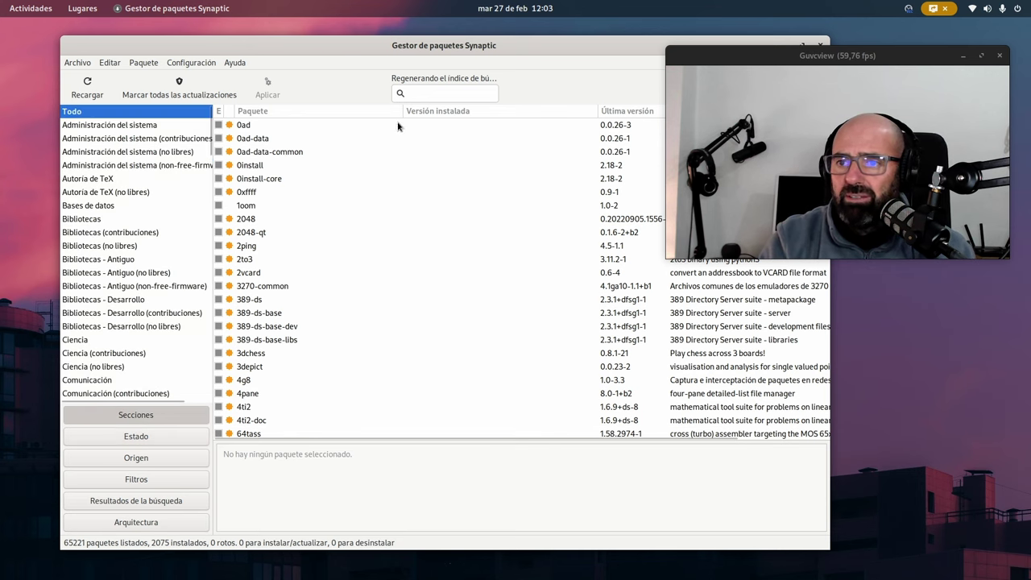
{"action": "left_click", "coordinate": [419, 94]}
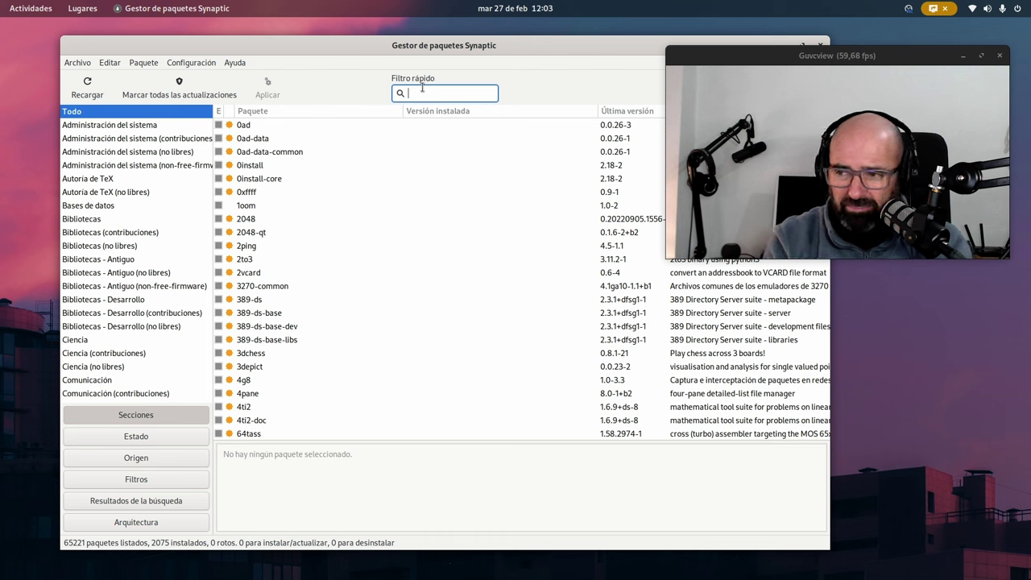
{"action": "type", "text": "ffmpeg"}
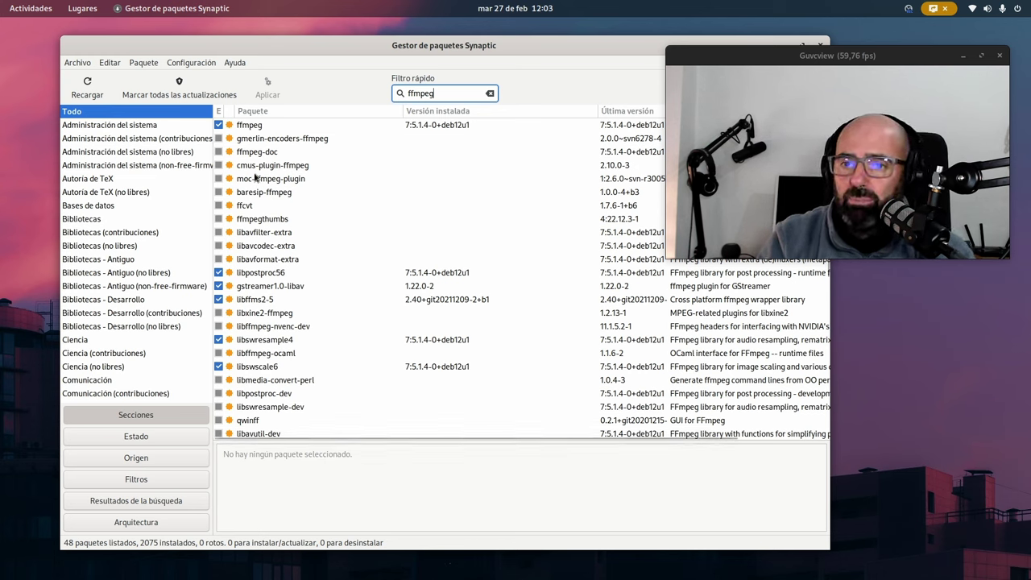
{"action": "scroll", "coordinate": [303, 229], "scroll_direction": "down", "scroll_amount": 1}
{"action": "scroll", "coordinate": [304, 229], "scroll_direction": "down", "scroll_amount": 6}
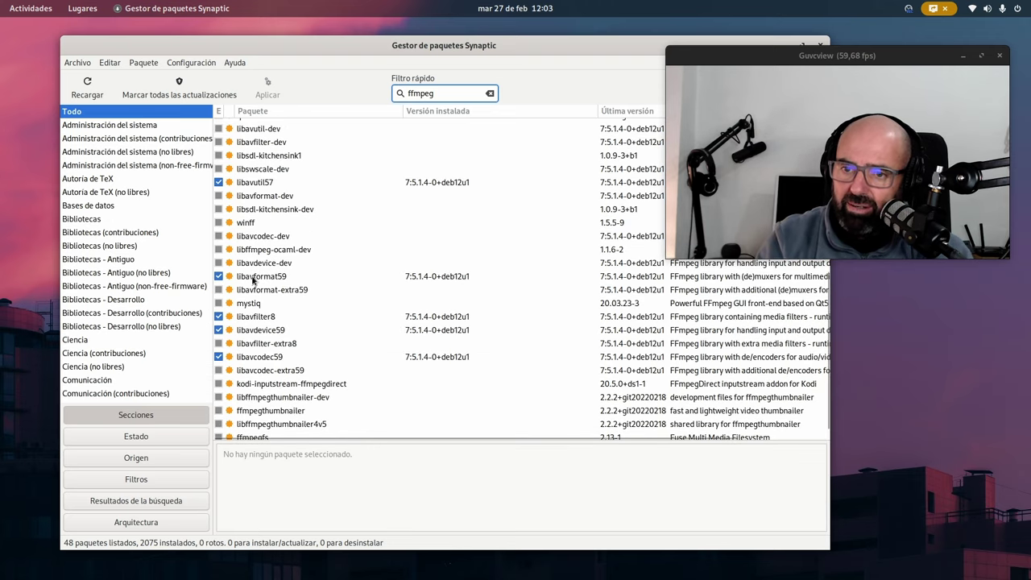
{"action": "scroll", "coordinate": [265, 306], "scroll_direction": "up", "scroll_amount": 6}
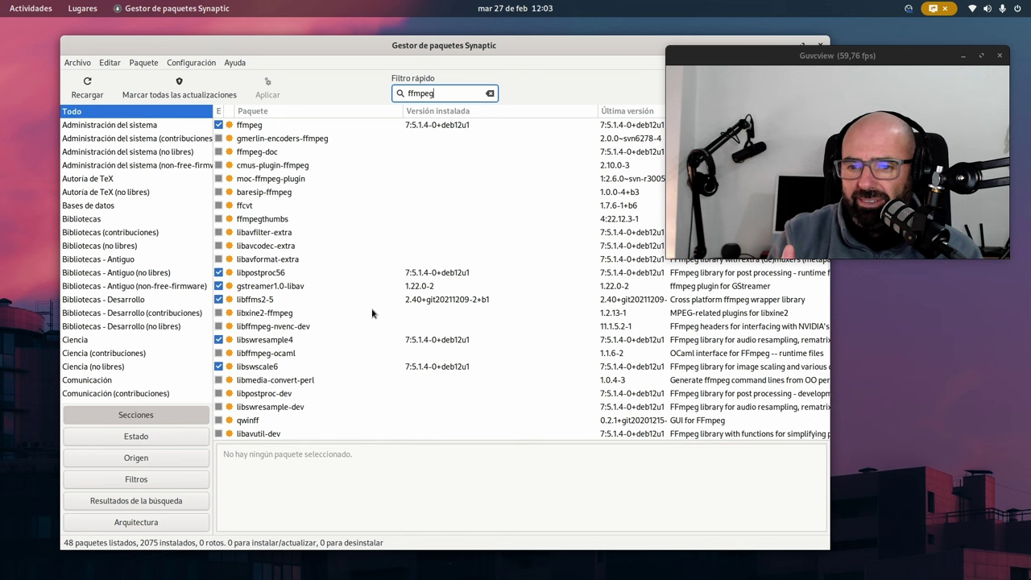
{"action": "scroll", "coordinate": [273, 342], "scroll_direction": "down", "scroll_amount": 3}
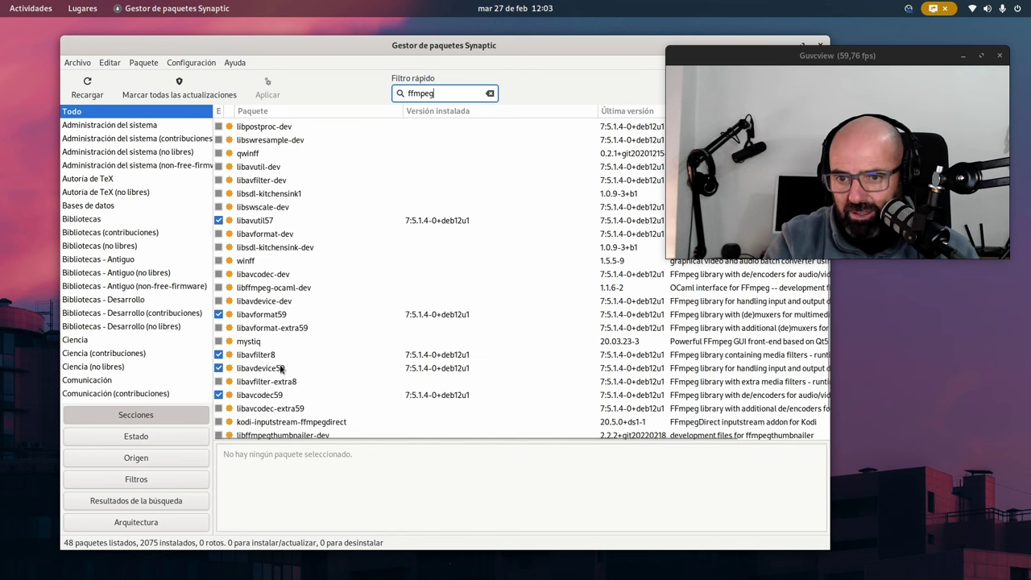
{"action": "scroll", "coordinate": [281, 368], "scroll_direction": "up", "scroll_amount": 3}
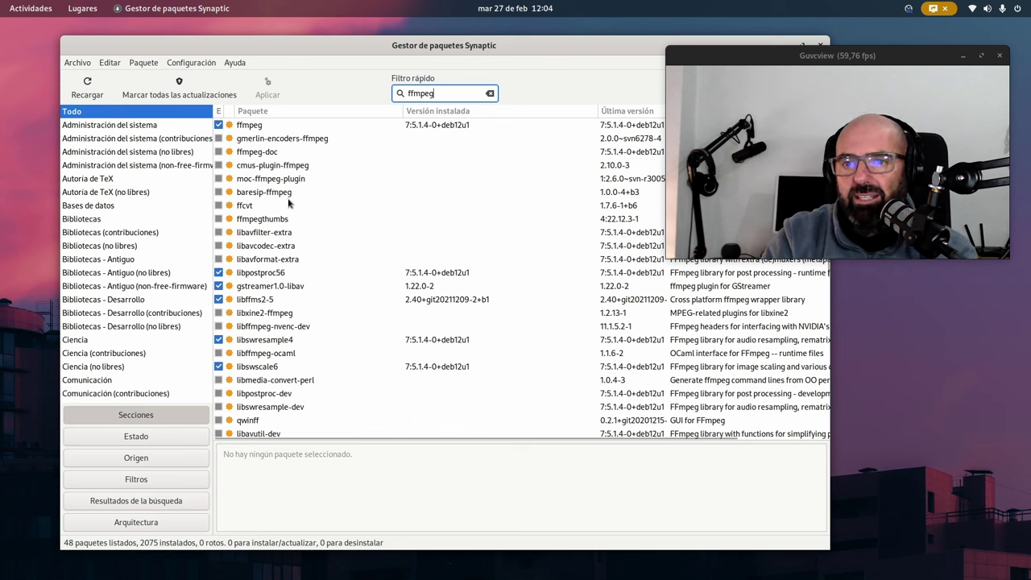
Step: Sort the ffmpeg matches by status with installed packages first, review the list and clear the quick filter
{"action": "left_click", "coordinate": [218, 118]}
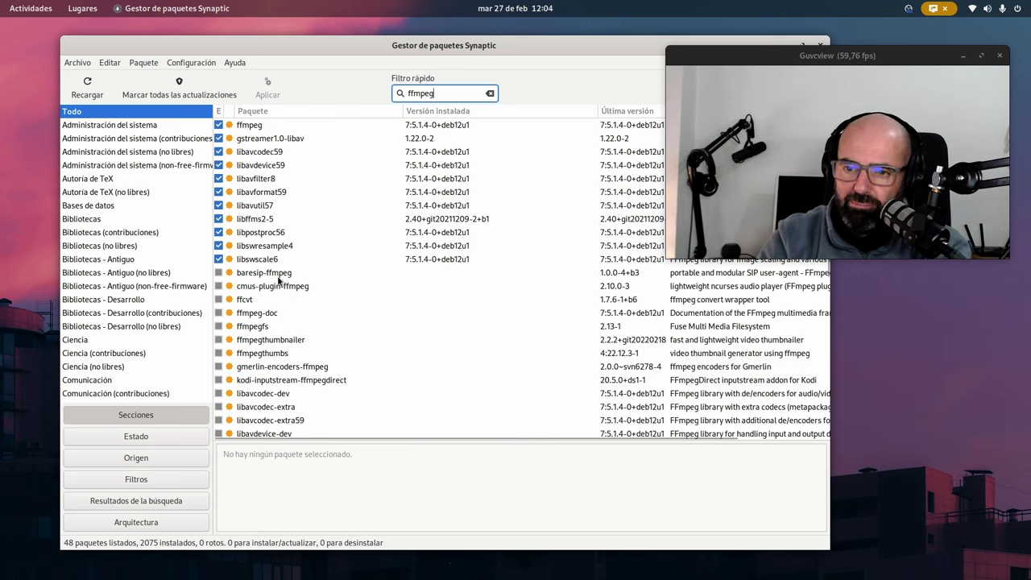
{"action": "scroll", "coordinate": [327, 293], "scroll_direction": "down", "scroll_amount": 3}
{"action": "scroll", "coordinate": [327, 293], "scroll_direction": "down", "scroll_amount": 3}
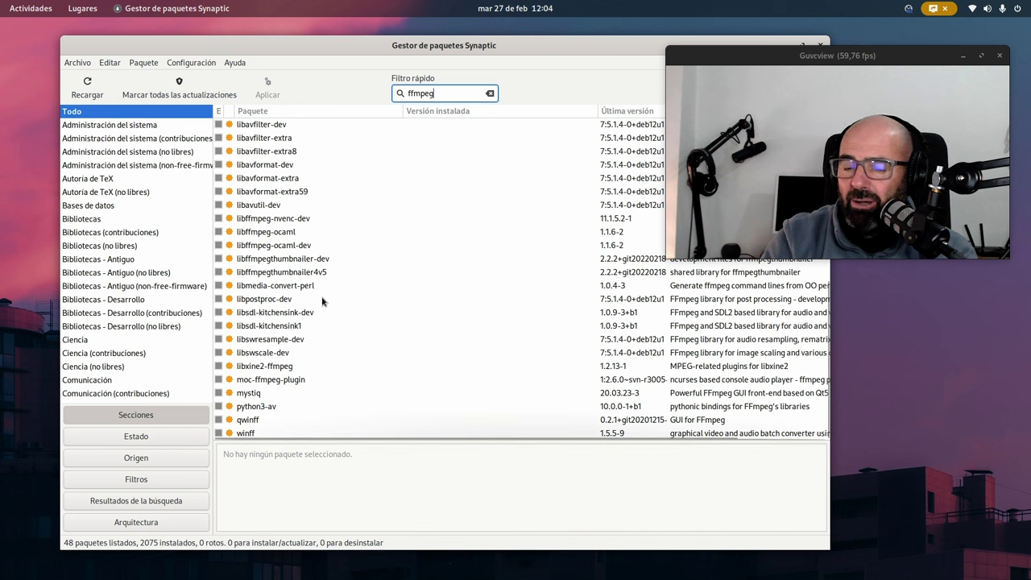
{"action": "scroll", "coordinate": [322, 306], "scroll_direction": "up", "scroll_amount": 6}
{"action": "scroll", "coordinate": [321, 313], "scroll_direction": "down", "scroll_amount": 6}
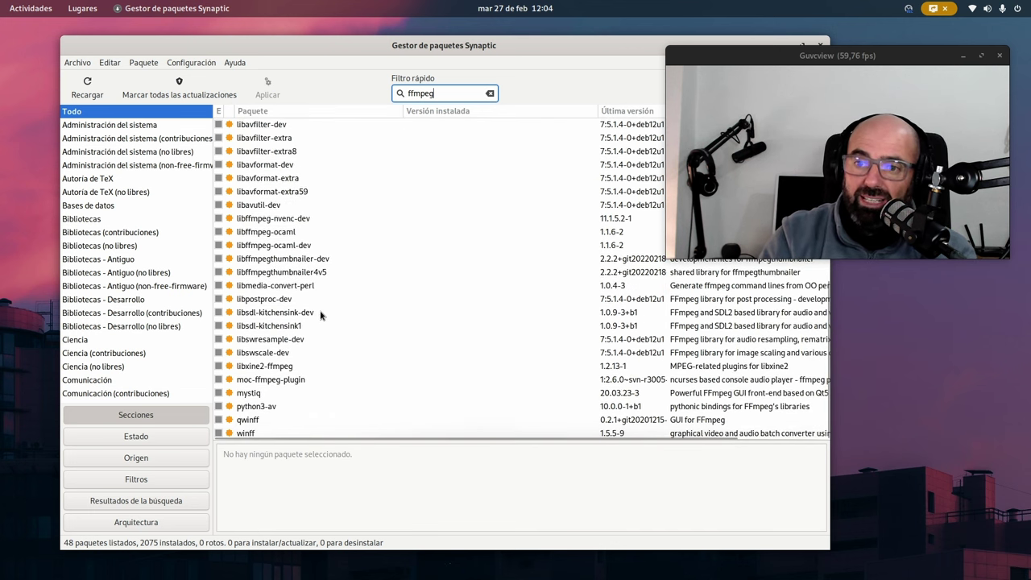
{"action": "scroll", "coordinate": [320, 313], "scroll_direction": "up", "scroll_amount": 8}
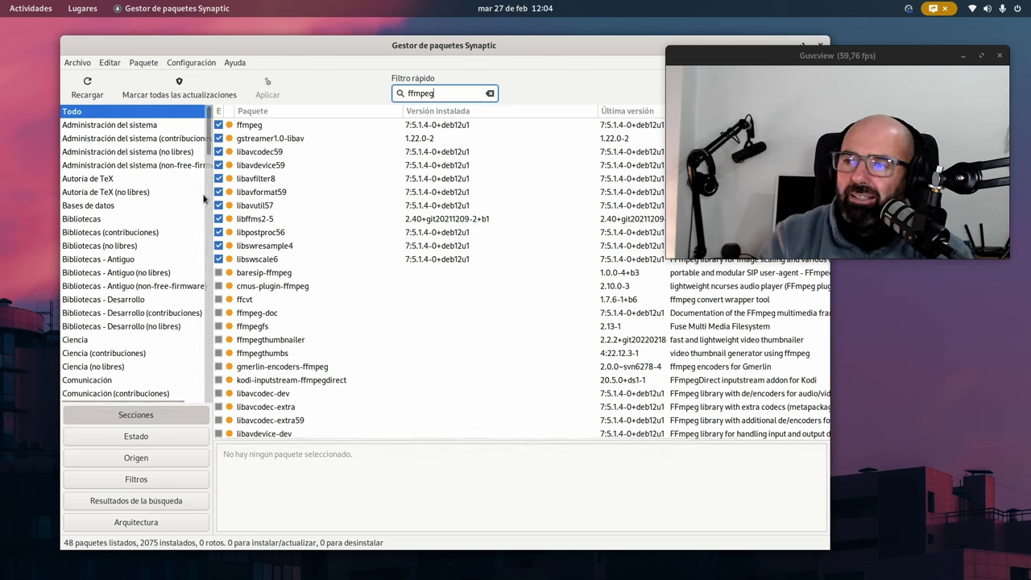
{"action": "left_click", "coordinate": [489, 95]}
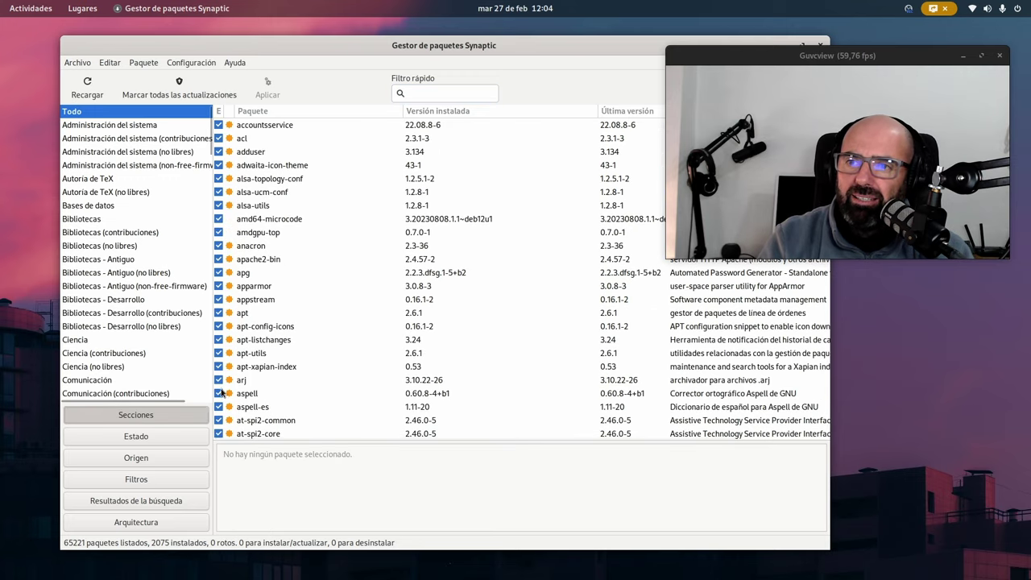
Step: Reposition the package manager and move the Guvcview webcam window lower so the package manager's search function is uncovered
{"action": "left_click_drag", "start_coordinate": [632, 56], "coordinate": [513, 79]}
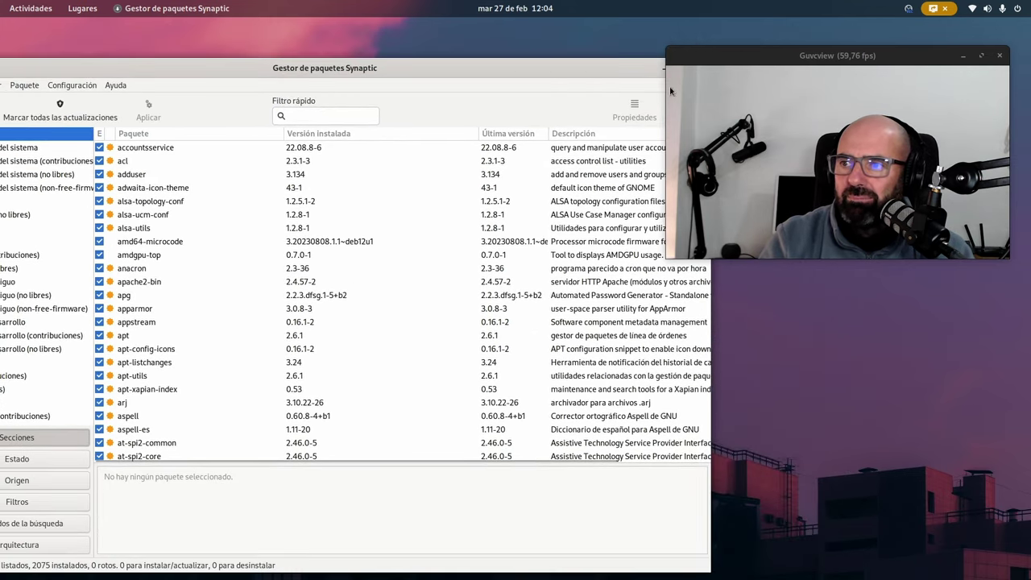
{"action": "left_click_drag", "start_coordinate": [753, 51], "coordinate": [773, 280]}
{"action": "left_click_drag", "start_coordinate": [495, 67], "coordinate": [657, 48]}
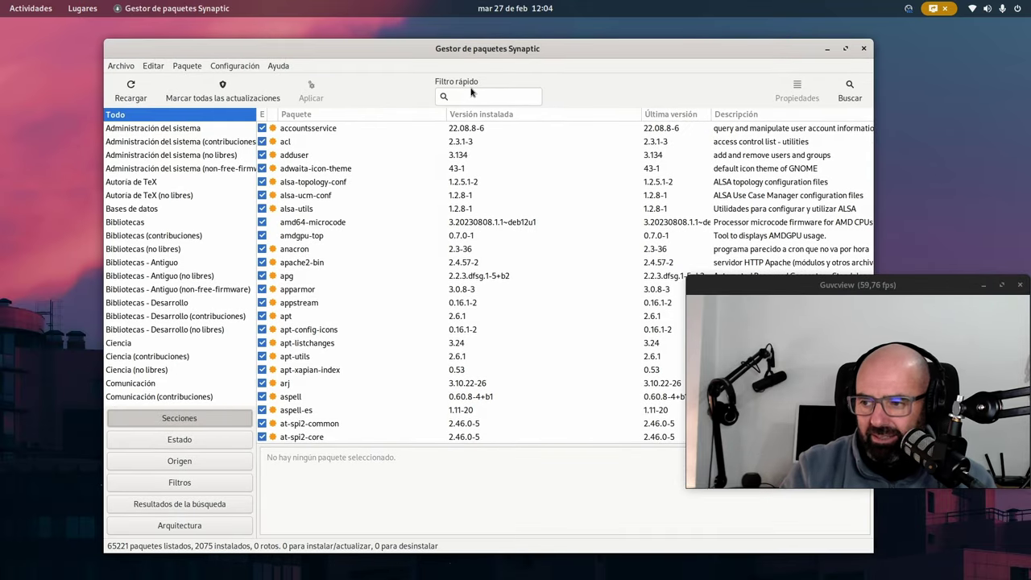
{"action": "mouse_move", "coordinate": [866, 288]}
{"action": "left_mouse_down"}
{"action": "mouse_move", "coordinate": [854, 292]}
{"action": "mouse_move", "coordinate": [861, 285]}
{"action": "left_mouse_up"}
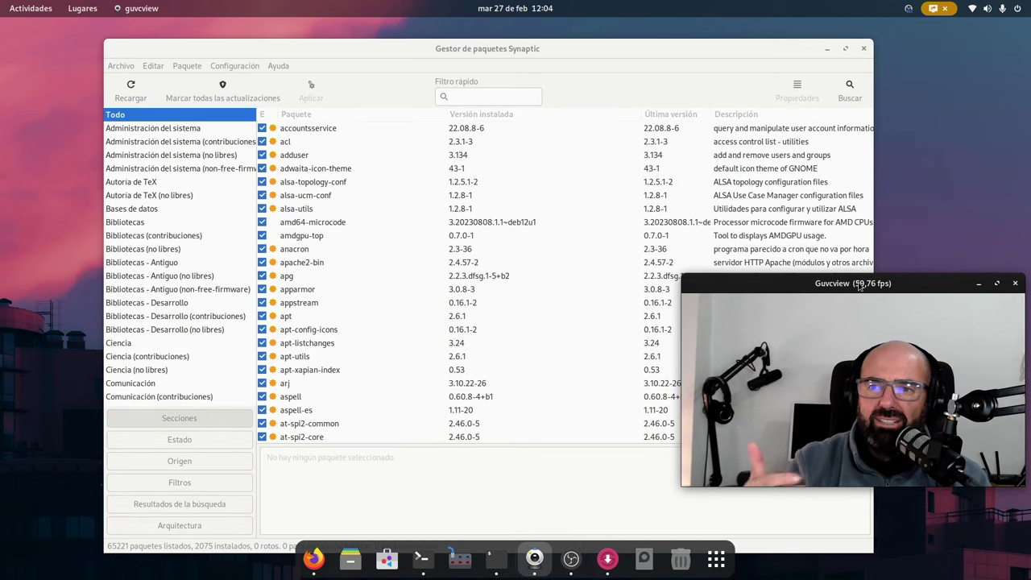
Step: Run a full package search for ffmpeg in description and name
{"action": "left_click", "coordinate": [829, 101]}
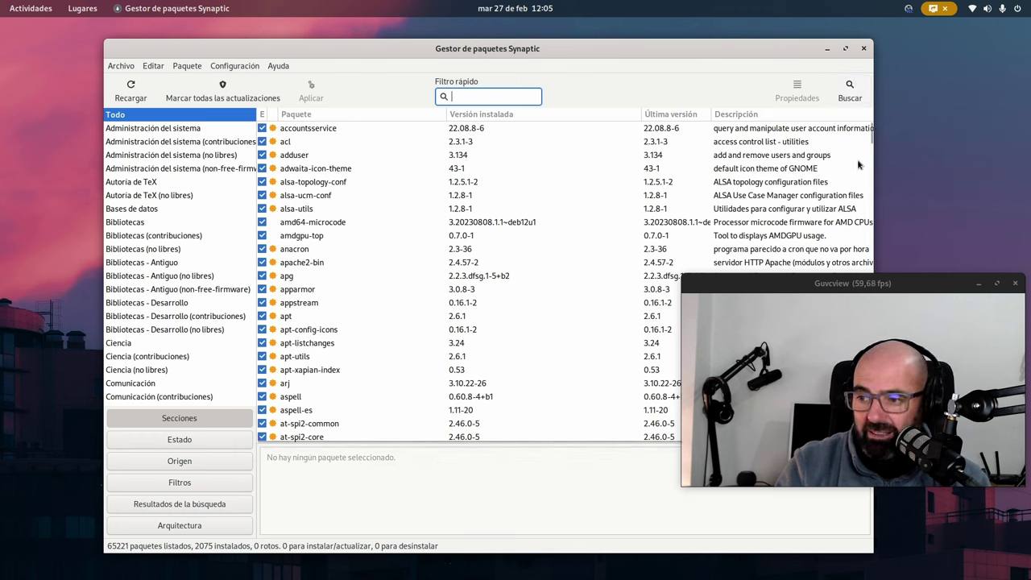
{"action": "left_click", "coordinate": [851, 93]}
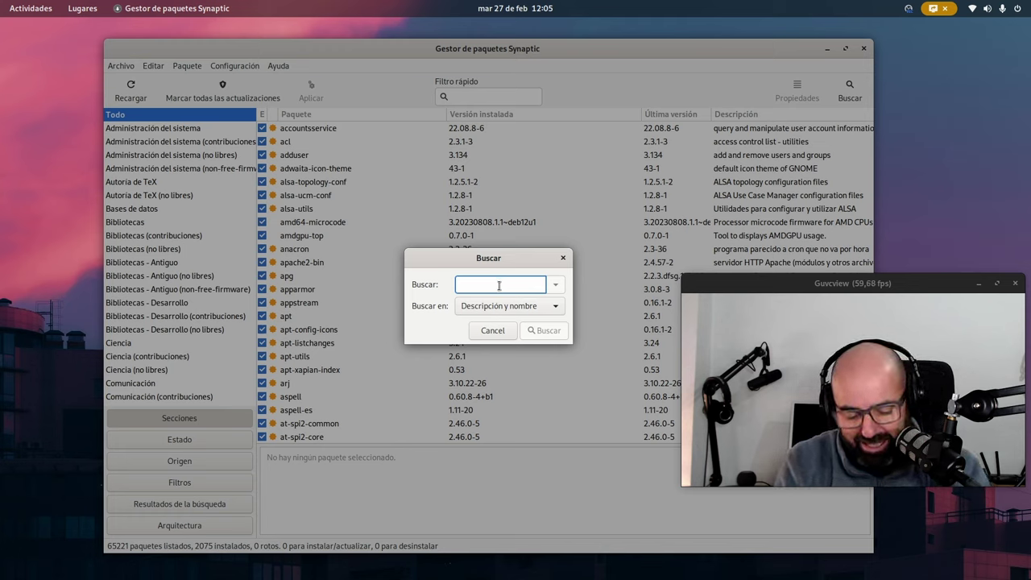
{"action": "type", "text": "ffmpeg"}
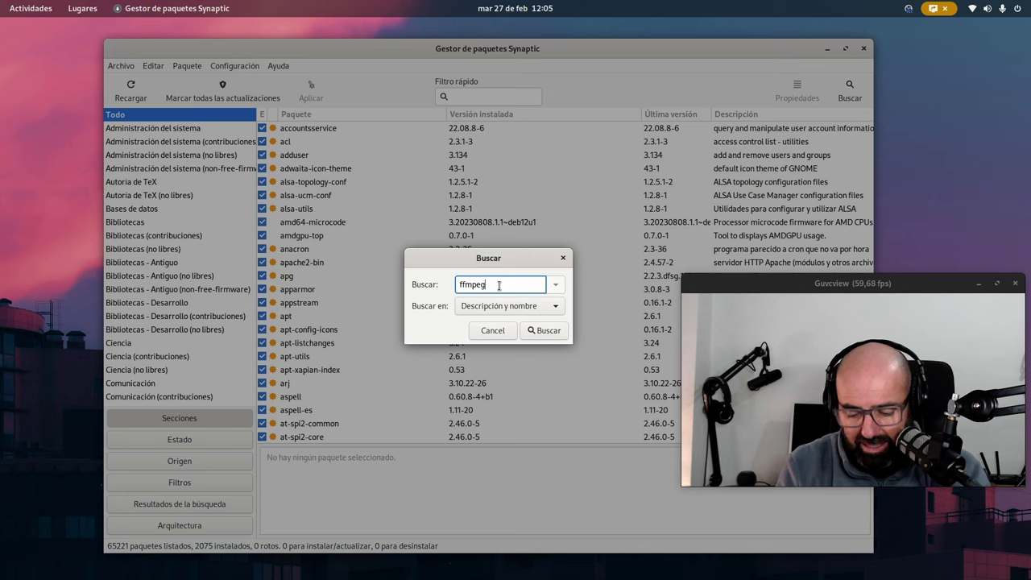
{"action": "key", "text": "Return"}
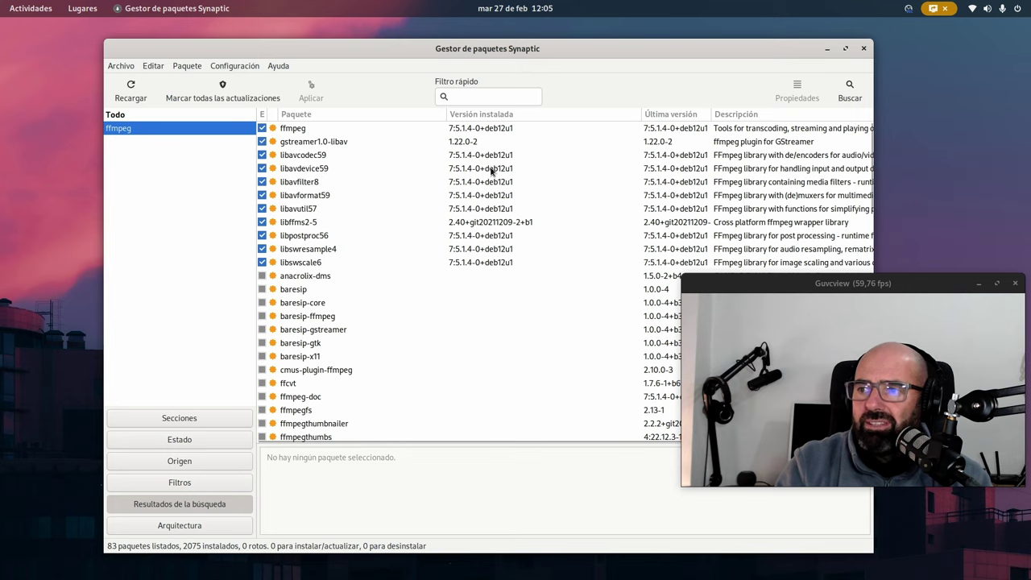
Step: Quick-filter the ffmpeg search results for "pipe", and switch to all sections with the same filter
{"action": "left_click", "coordinate": [490, 97]}
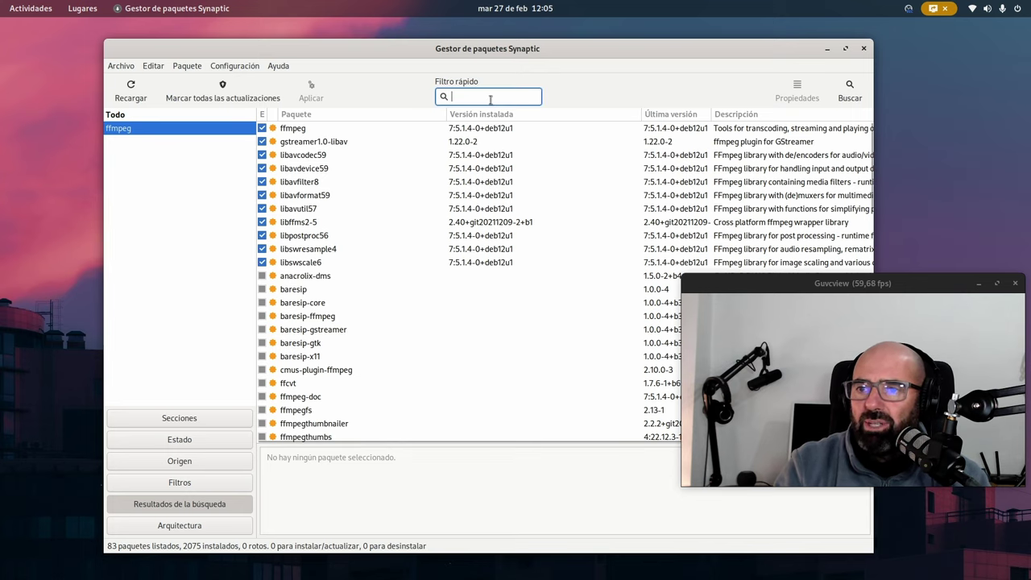
{"action": "type", "text": "pipe"}
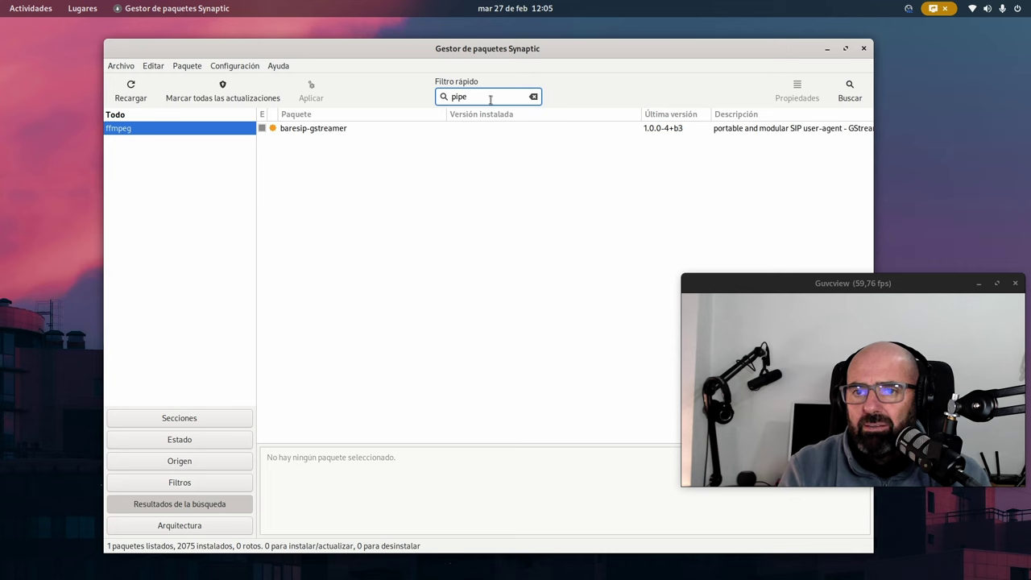
{"action": "left_click", "coordinate": [179, 417]}
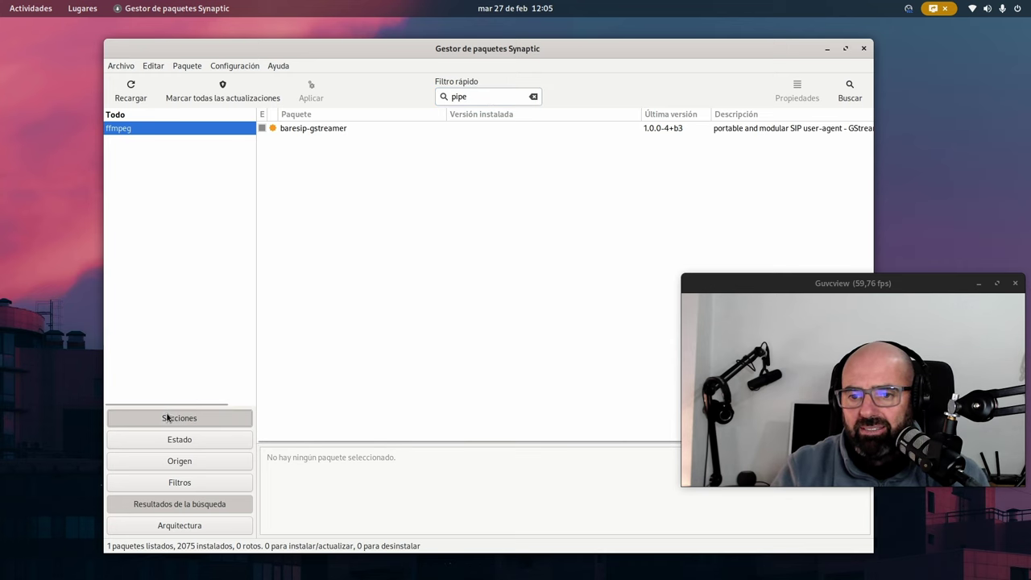
{"action": "left_click", "coordinate": [123, 118]}
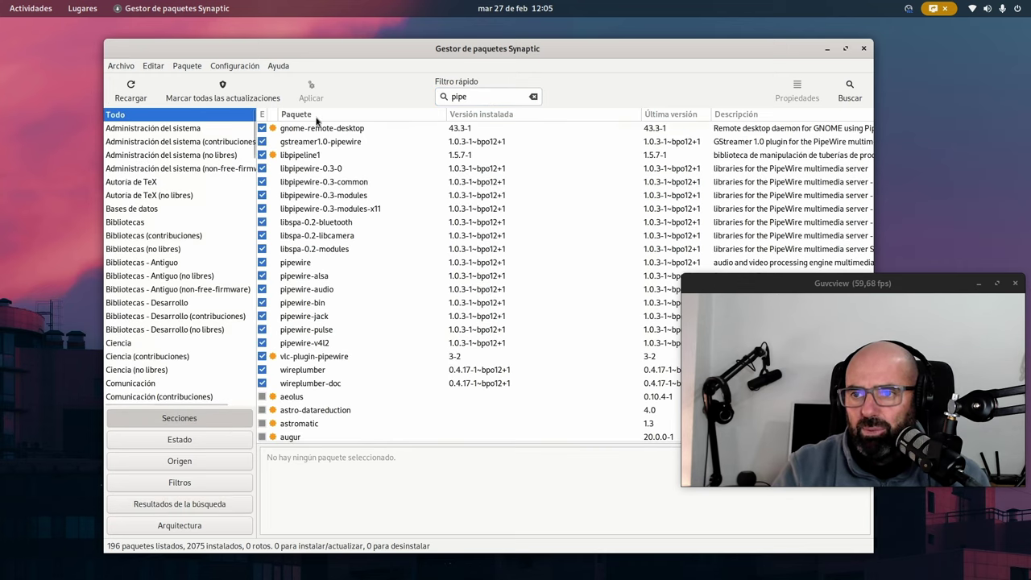
Step: Clear the quick filter and filter all packages for pipewire
{"action": "left_click", "coordinate": [533, 97]}
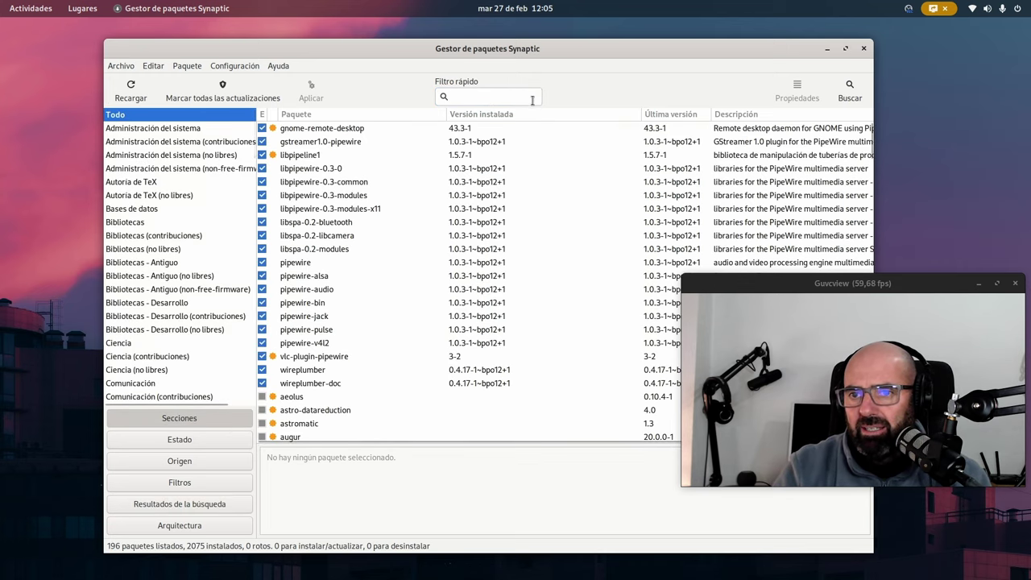
{"action": "left_click", "coordinate": [478, 98]}
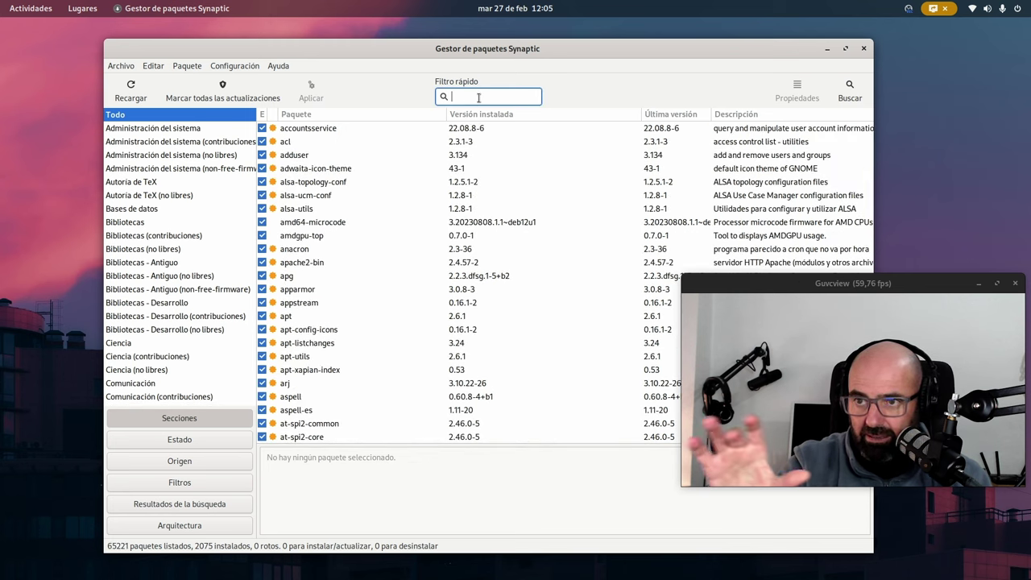
{"action": "type", "text": "pi"}
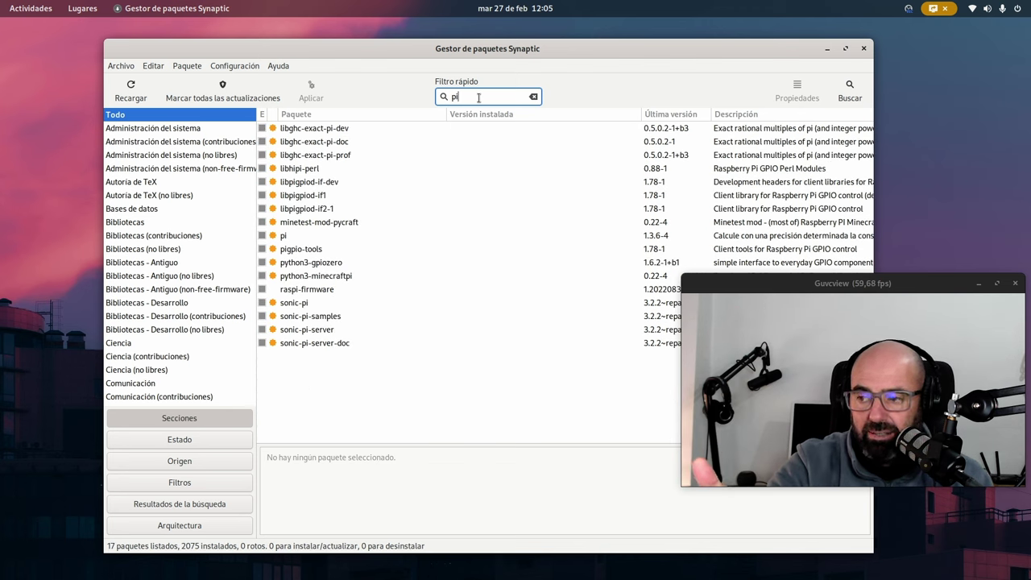
{"action": "type", "text": "p"}
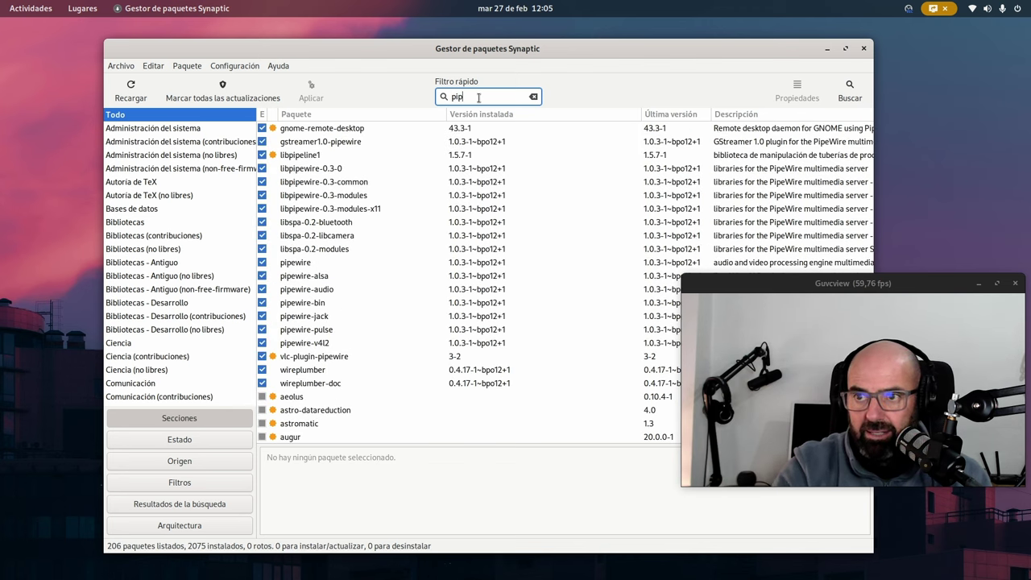
{"action": "type", "text": "e"}
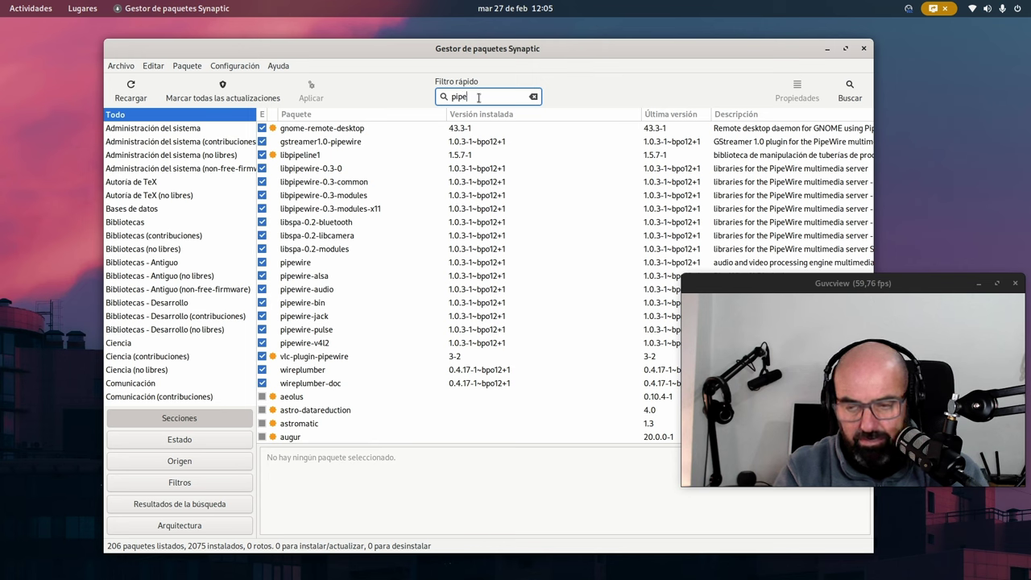
{"action": "type", "text": "wire"}
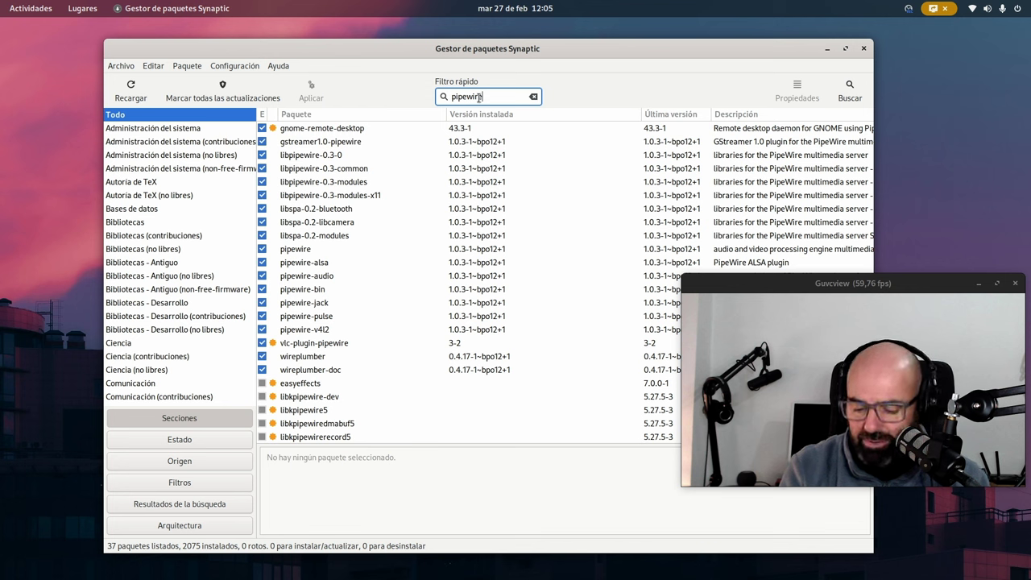
Step: Replace the pipewire quick filter with "mg" across all packages
{"action": "key", "text": "BackSpace"}
{"action": "key", "text": "BackSpace"}
{"action": "key", "text": "BackSpace"}
{"action": "key", "text": "BackSpace"}
{"action": "key", "text": "BackSpace"}
{"action": "key", "text": "BackSpace"}
{"action": "key", "text": "BackSpace"}
{"action": "key", "text": "BackSpace"}
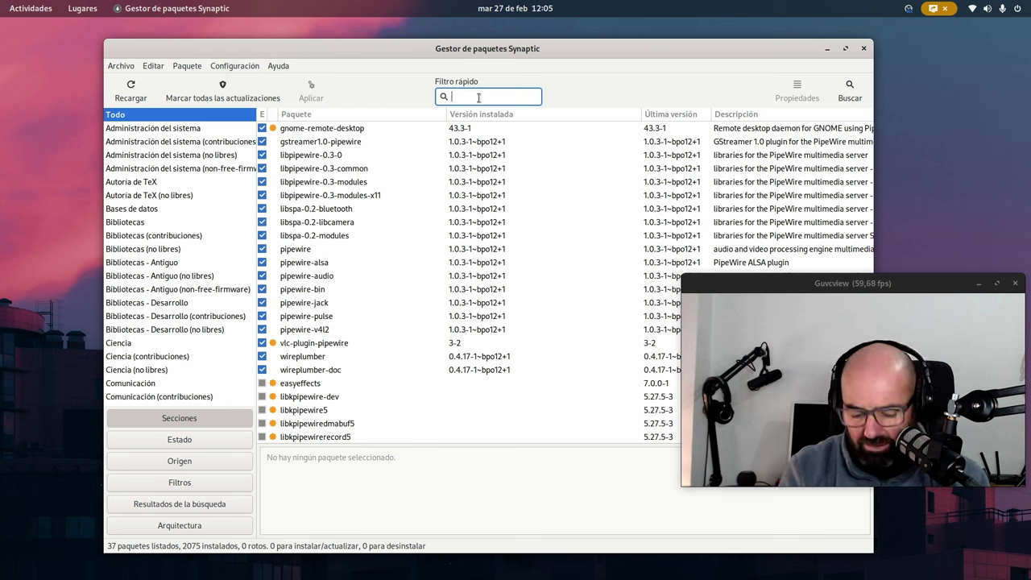
{"action": "type", "text": "m"}
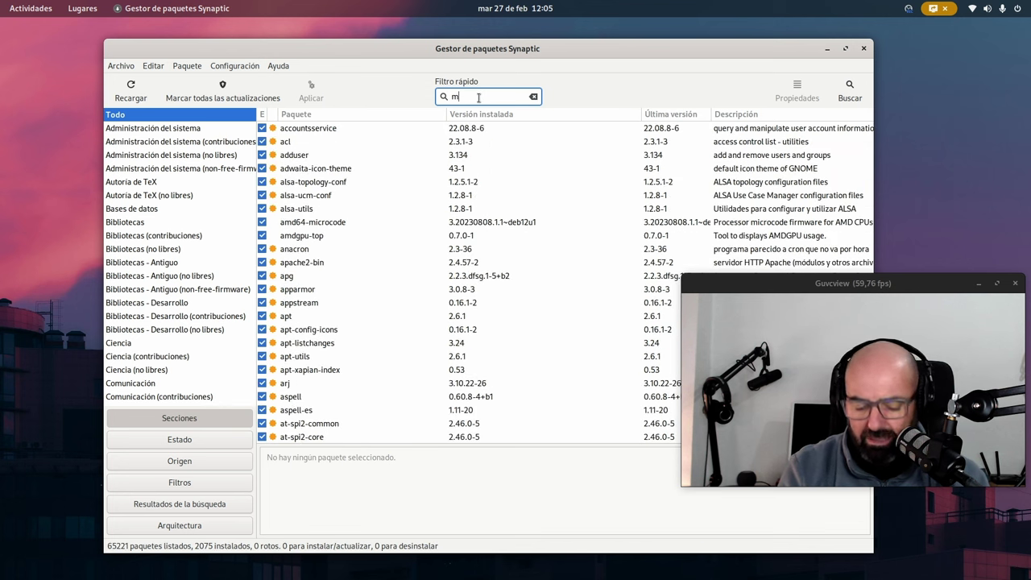
{"action": "type", "text": "g"}
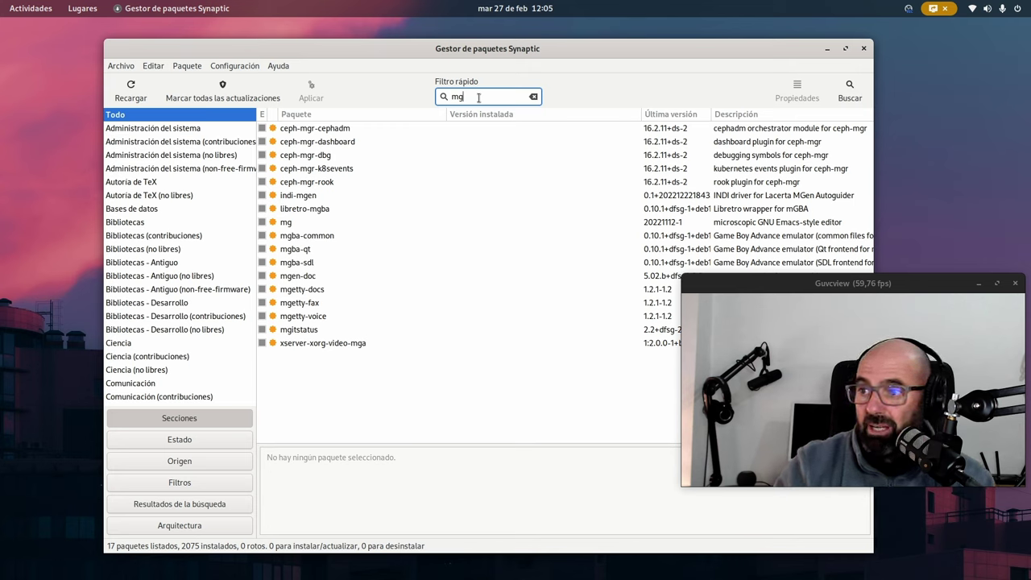
Step: Clear the quick filter and run a full search for "mg" in description and name
{"action": "left_click", "coordinate": [534, 97]}
{"action": "left_click", "coordinate": [153, 128]}
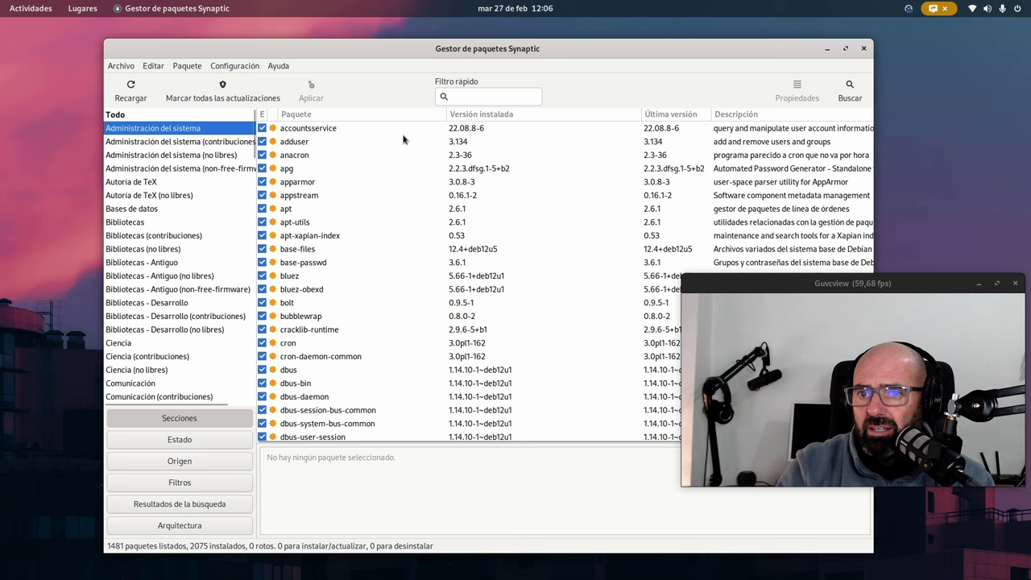
{"action": "left_click", "coordinate": [848, 88]}
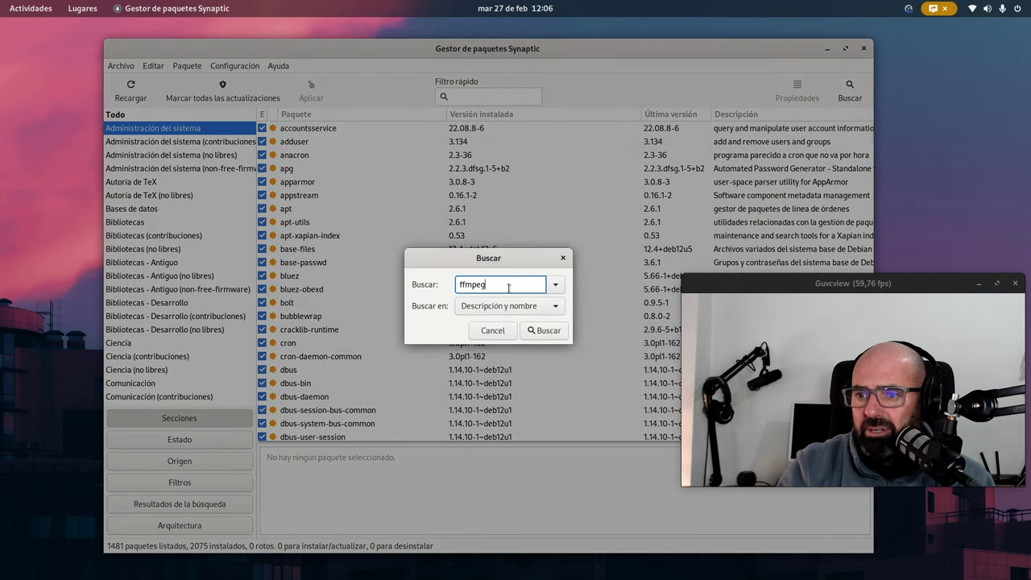
{"action": "key", "text": "BackSpace"}
{"action": "key", "text": "BackSpace"}
{"action": "key", "text": "BackSpace"}
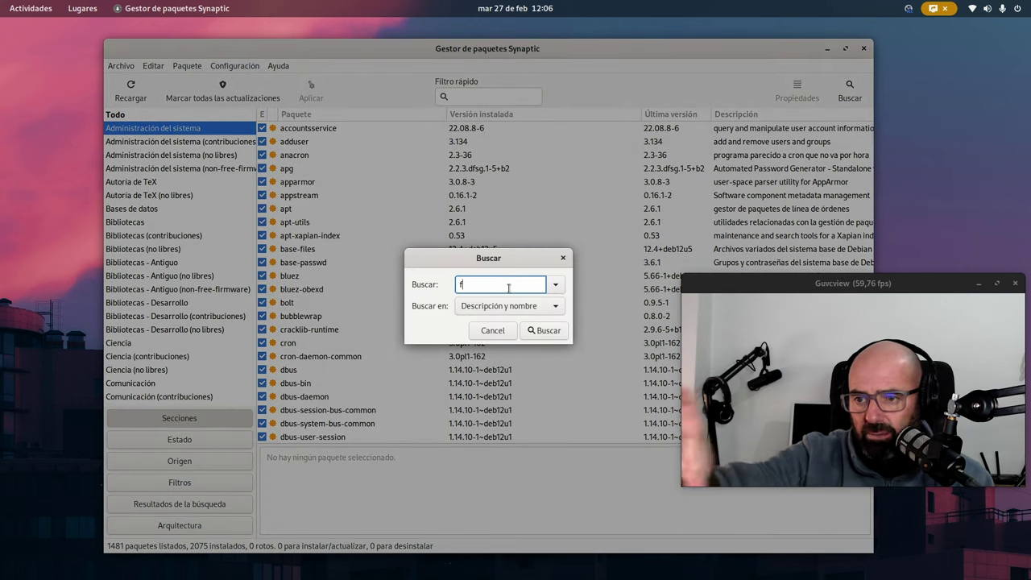
{"action": "type", "text": "m"}
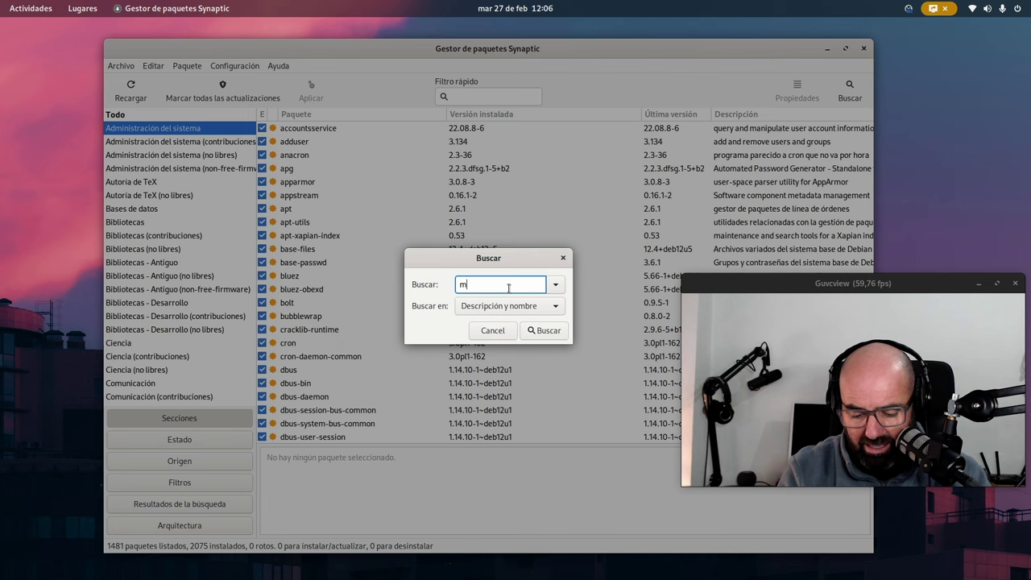
{"action": "type", "text": "g"}
{"action": "key", "text": "Return"}
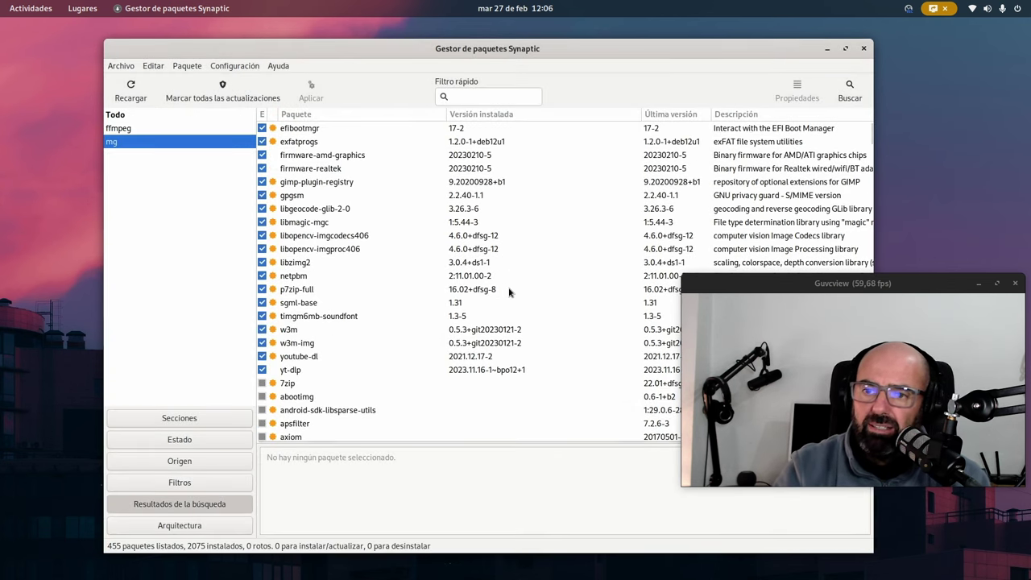
{"action": "scroll", "coordinate": [428, 271], "scroll_direction": "down", "scroll_amount": 5}
{"action": "scroll", "coordinate": [410, 312], "scroll_direction": "up", "scroll_amount": 5}
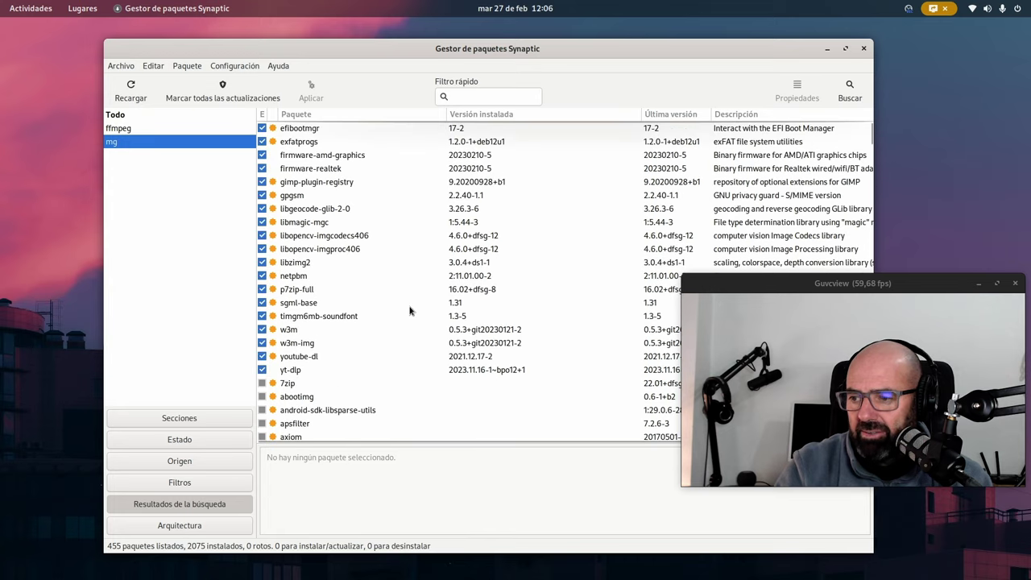
Step: List all packages again and return to the view by sections
{"action": "left_click", "coordinate": [119, 115]}
{"action": "left_click", "coordinate": [457, 98]}
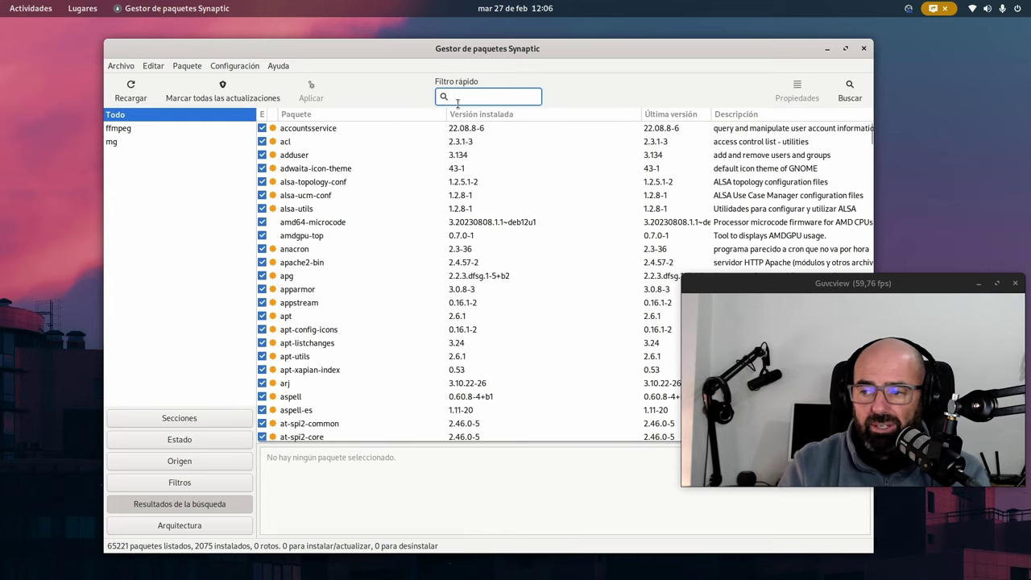
{"action": "left_click", "coordinate": [179, 418]}
Step: Switch to Firefox and read the geekland article on activating Synaptic's quick filter down to its apt-xapian-index installation instructions
{"action": "key", "text": "super"}
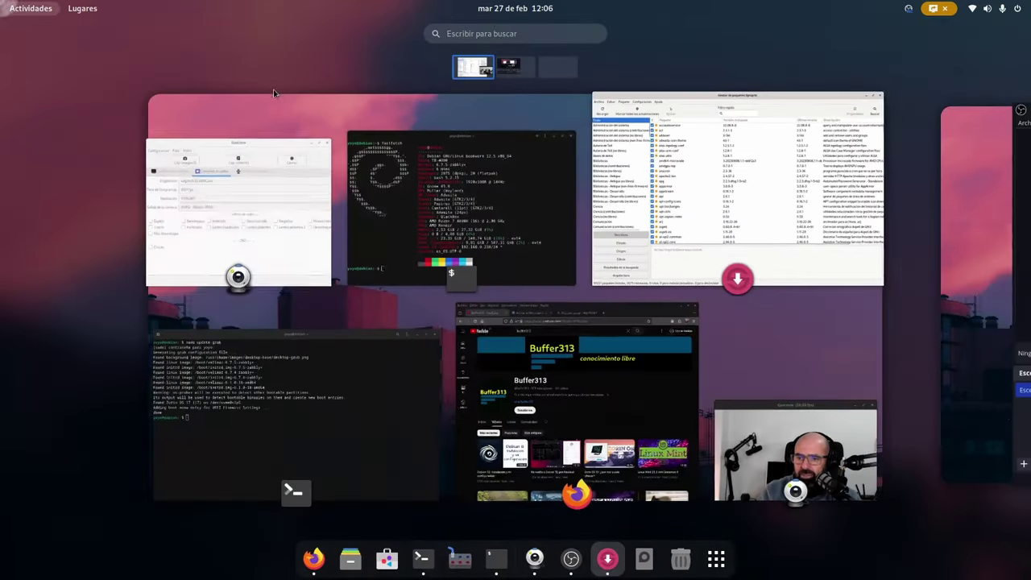
{"action": "left_click", "coordinate": [505, 368]}
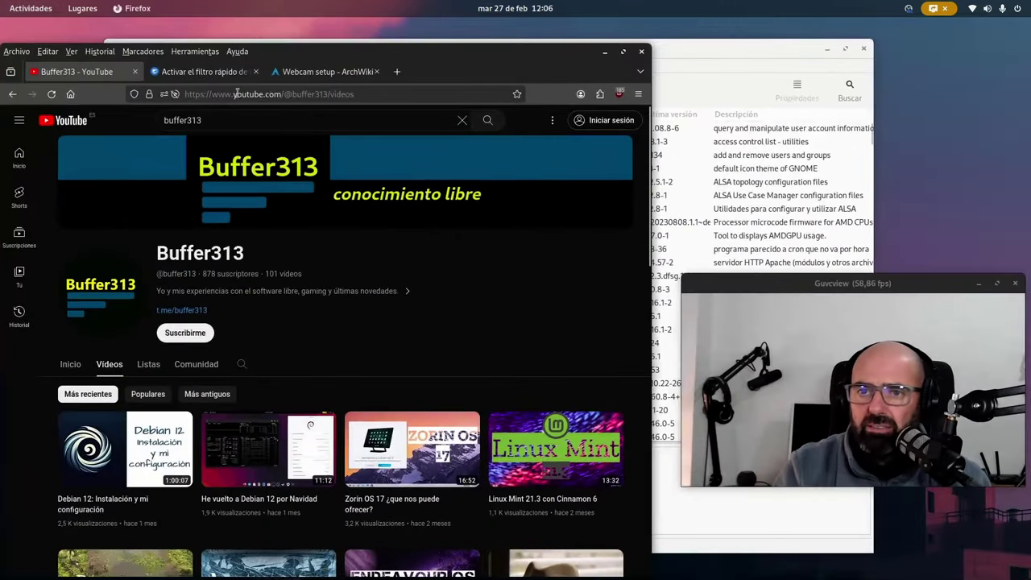
{"action": "left_click", "coordinate": [220, 71]}
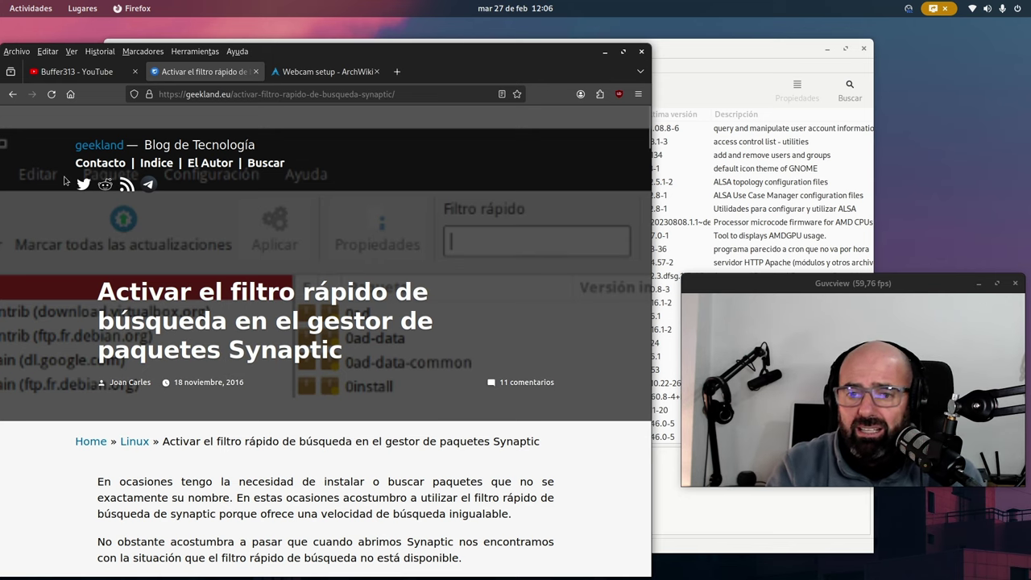
{"action": "scroll", "coordinate": [177, 291], "scroll_direction": "down", "scroll_amount": 3}
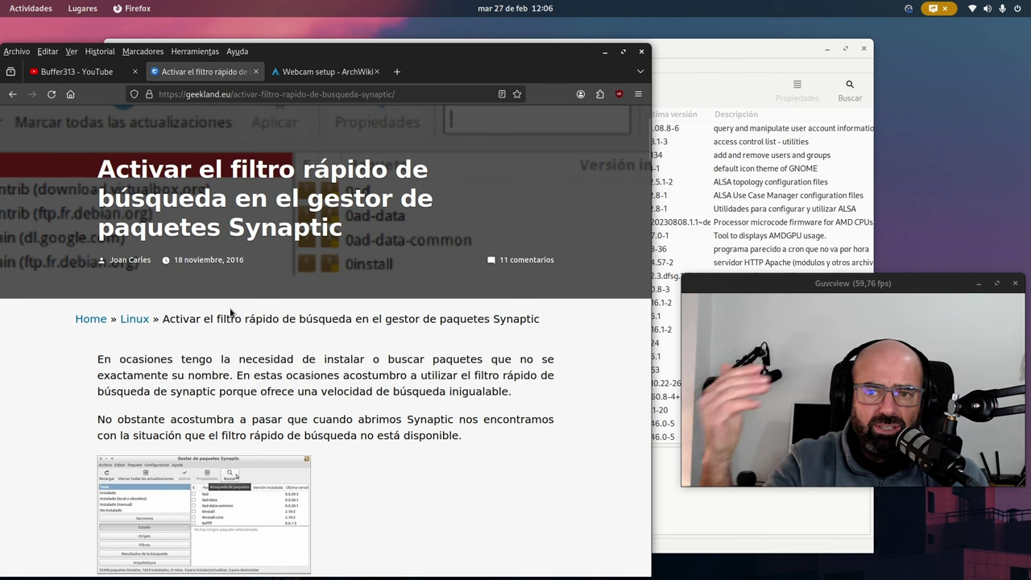
{"action": "scroll", "coordinate": [230, 313], "scroll_direction": "up", "scroll_amount": 2}
{"action": "scroll", "coordinate": [231, 313], "scroll_direction": "up", "scroll_amount": 1}
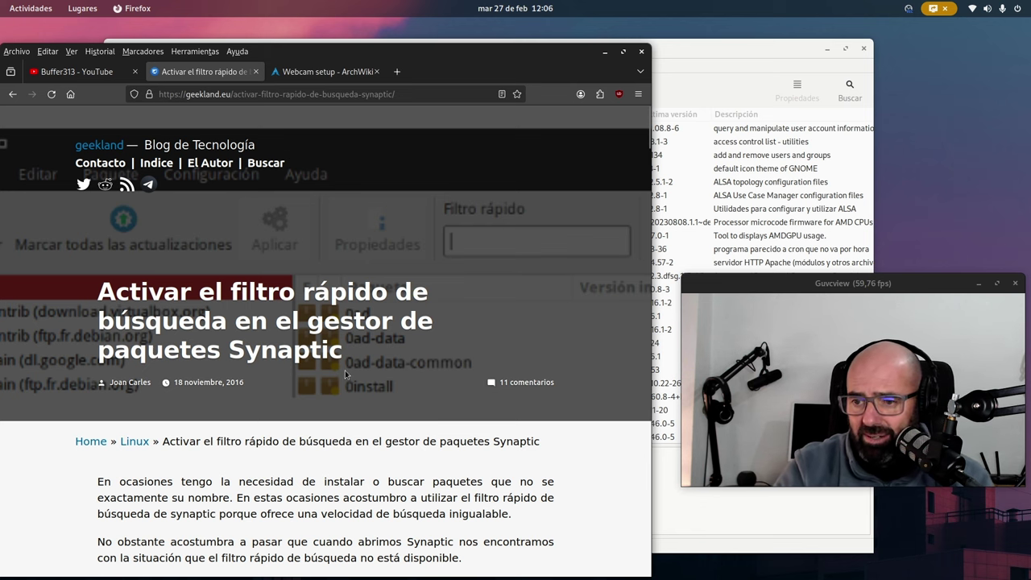
{"action": "scroll", "coordinate": [344, 370], "scroll_direction": "down", "scroll_amount": 3}
{"action": "scroll", "coordinate": [303, 329], "scroll_direction": "down", "scroll_amount": 5}
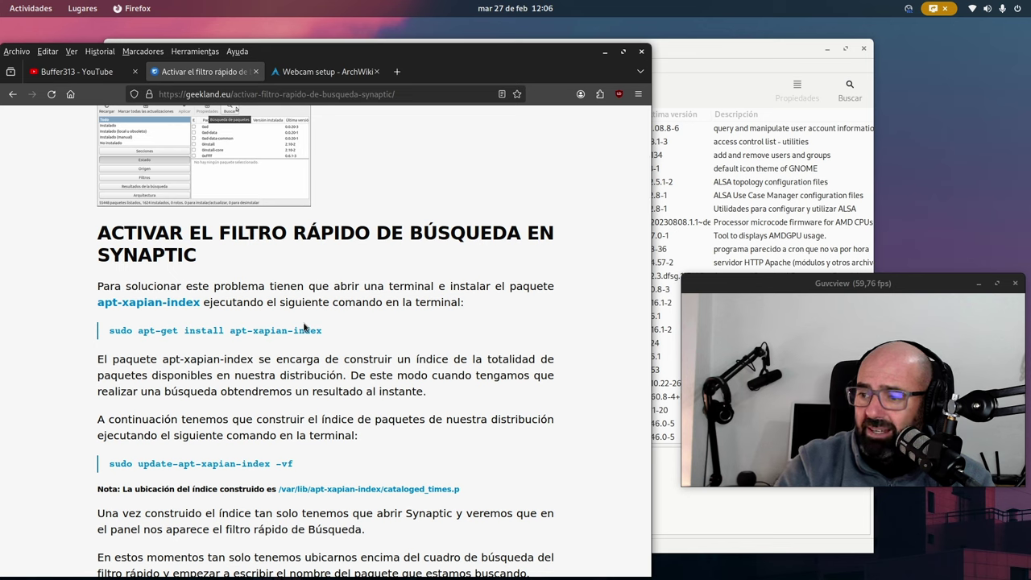
Step: Highlight the package name, apt-get and the whole command "sudo apt-get install apt-xapian-index" in the article
{"action": "left_click_drag", "start_coordinate": [323, 330], "coordinate": [231, 333]}
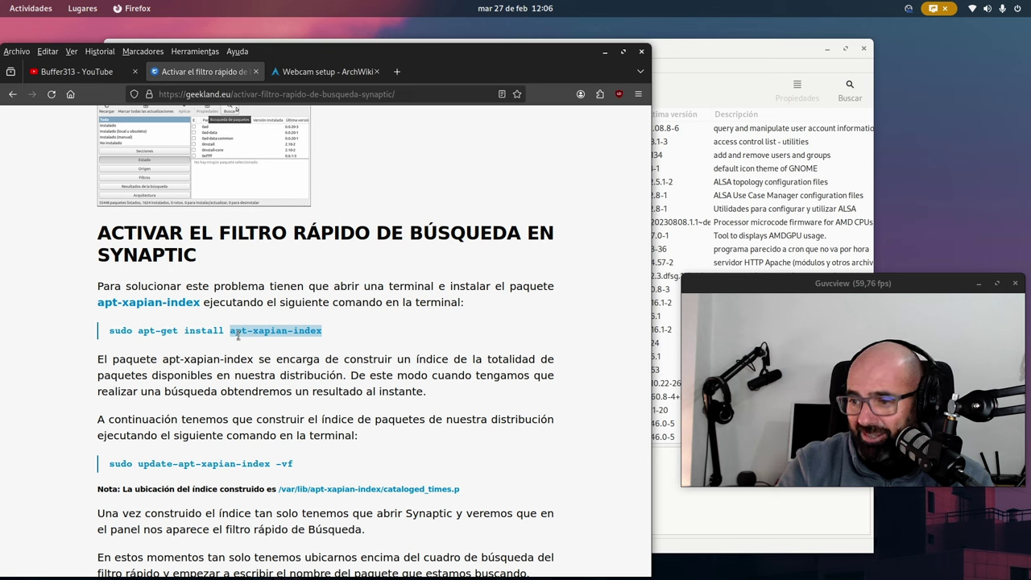
{"action": "left_click", "coordinate": [335, 339]}
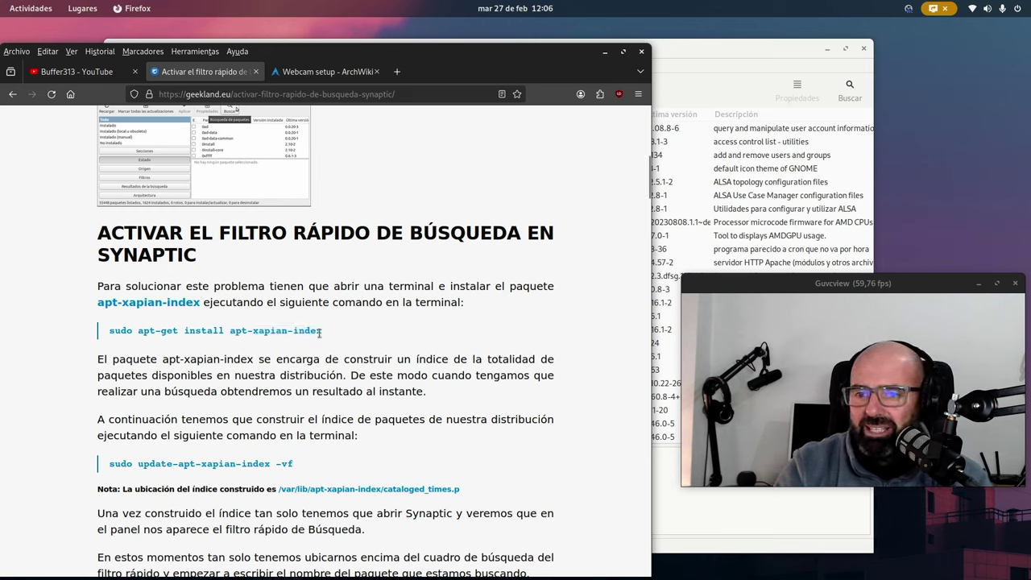
{"action": "left_click_drag", "start_coordinate": [327, 337], "coordinate": [252, 331]}
{"action": "left_click", "coordinate": [195, 345]}
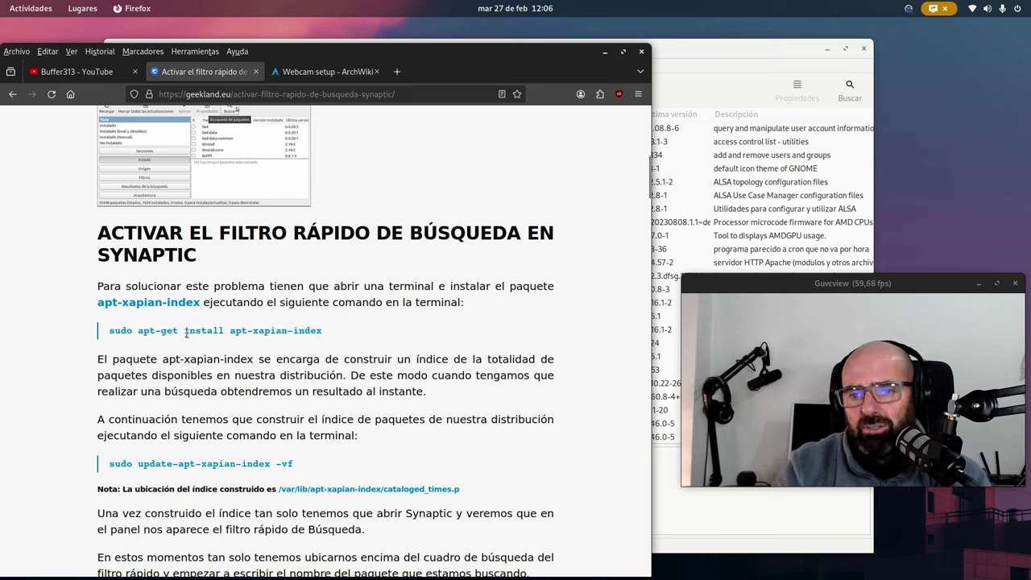
{"action": "left_click_drag", "start_coordinate": [182, 332], "coordinate": [136, 331]}
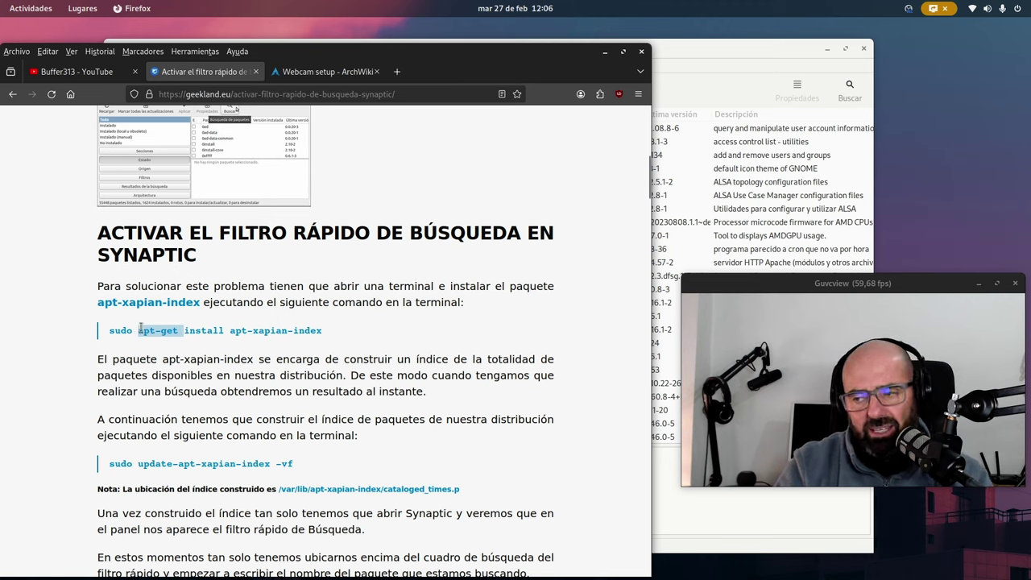
{"action": "left_click", "coordinate": [360, 339]}
{"action": "left_click_drag", "start_coordinate": [352, 338], "coordinate": [106, 335]}
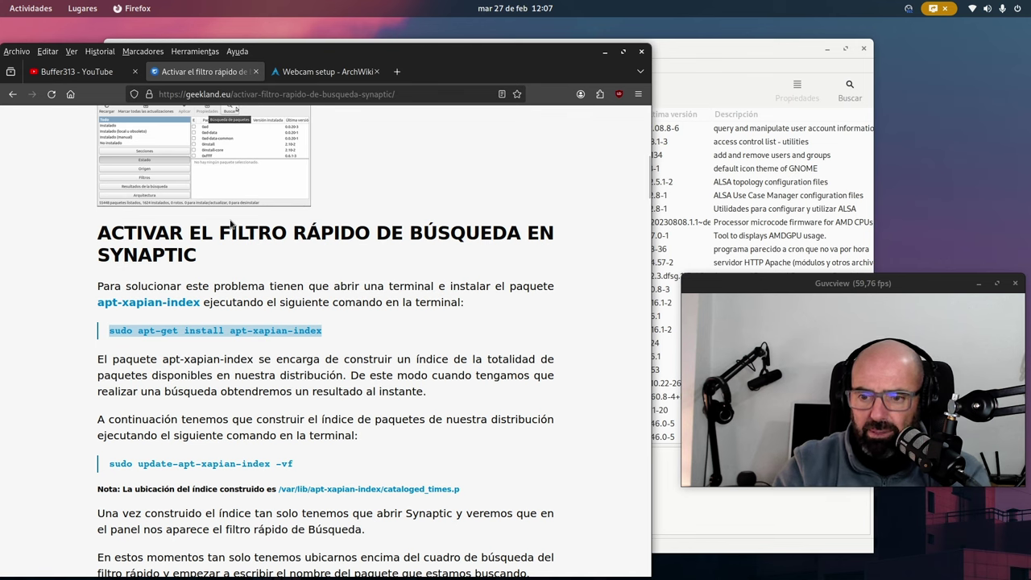
Step: Highlight the index-building command "sudo update-apt-xapian-index -vf" in the article, briefly bringing Synaptic forward for reference
{"action": "scroll", "coordinate": [241, 229], "scroll_direction": "down", "scroll_amount": 4}
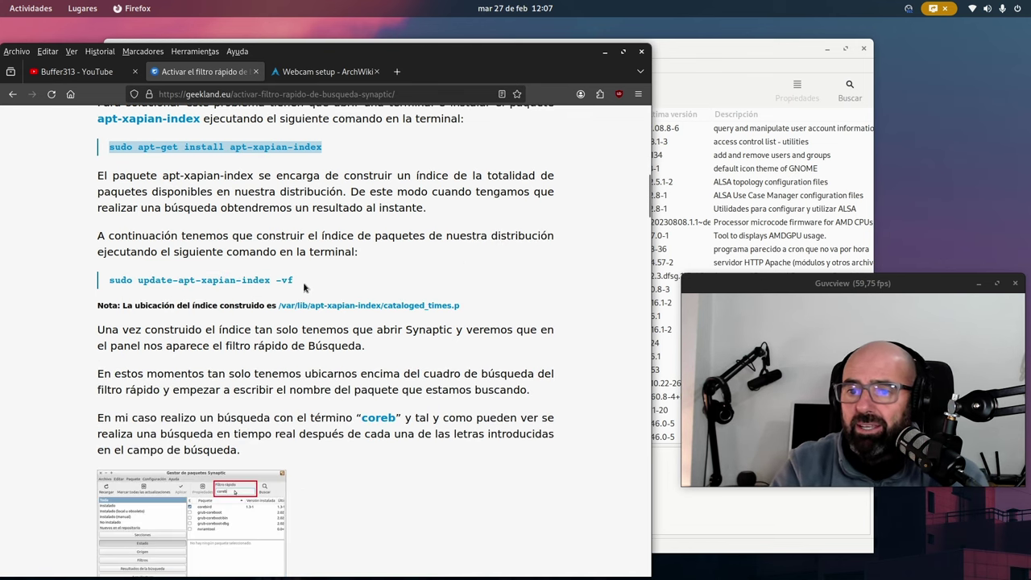
{"action": "left_click_drag", "start_coordinate": [303, 287], "coordinate": [269, 283]}
{"action": "left_click", "coordinate": [722, 66]}
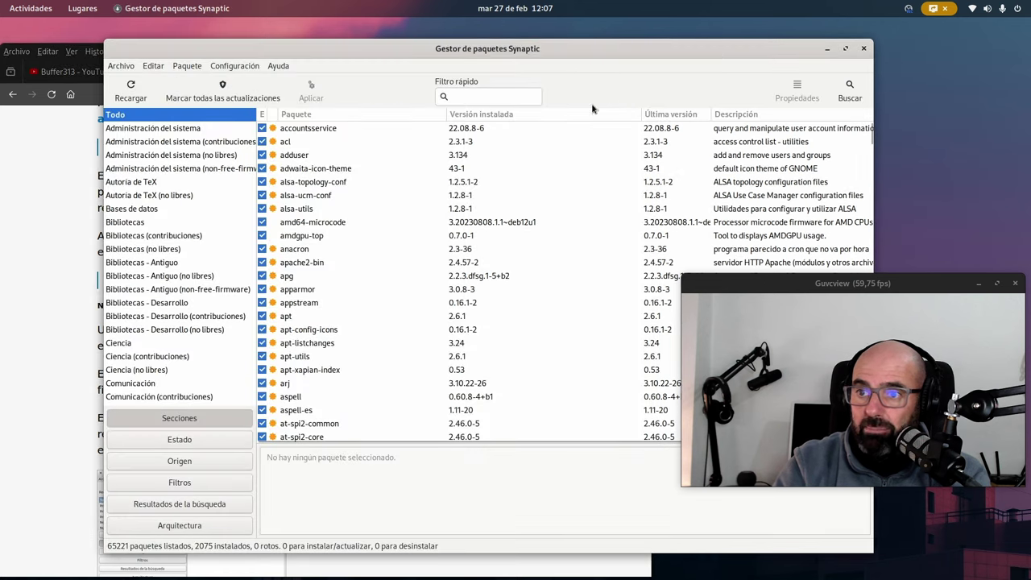
{"action": "left_click", "coordinate": [53, 259]}
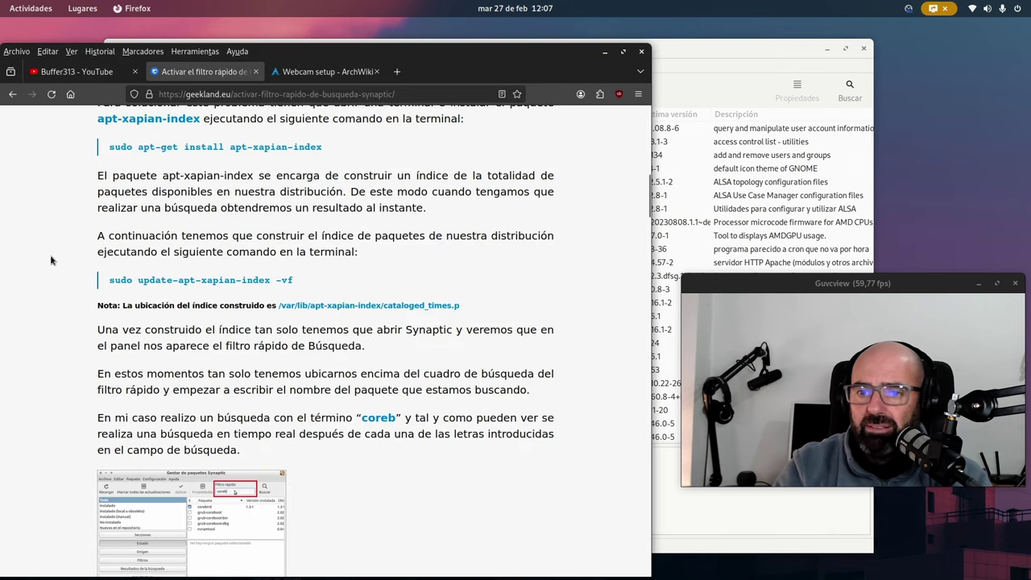
{"action": "left_click_drag", "start_coordinate": [307, 286], "coordinate": [108, 287]}
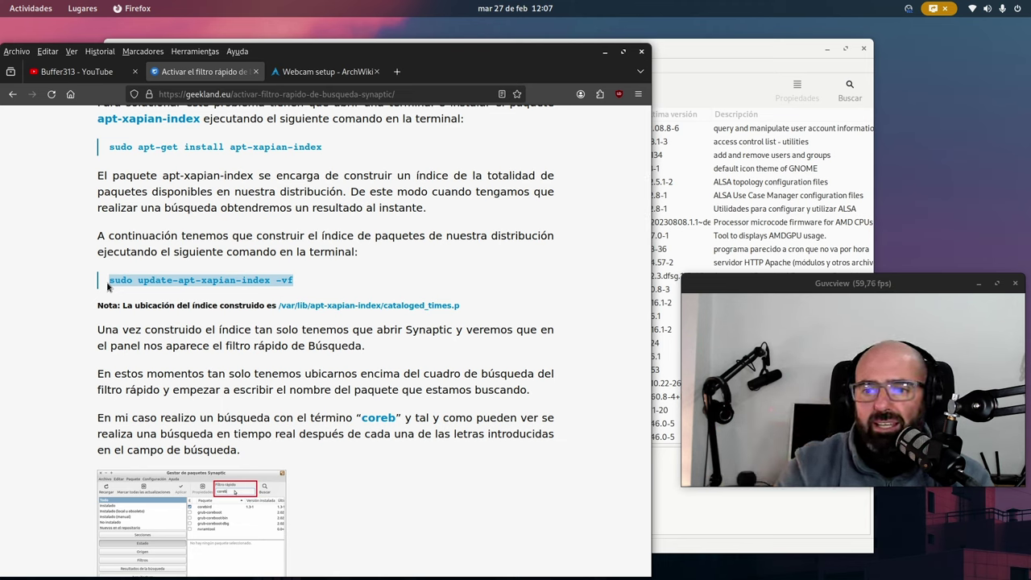
{"action": "left_click", "coordinate": [311, 282]}
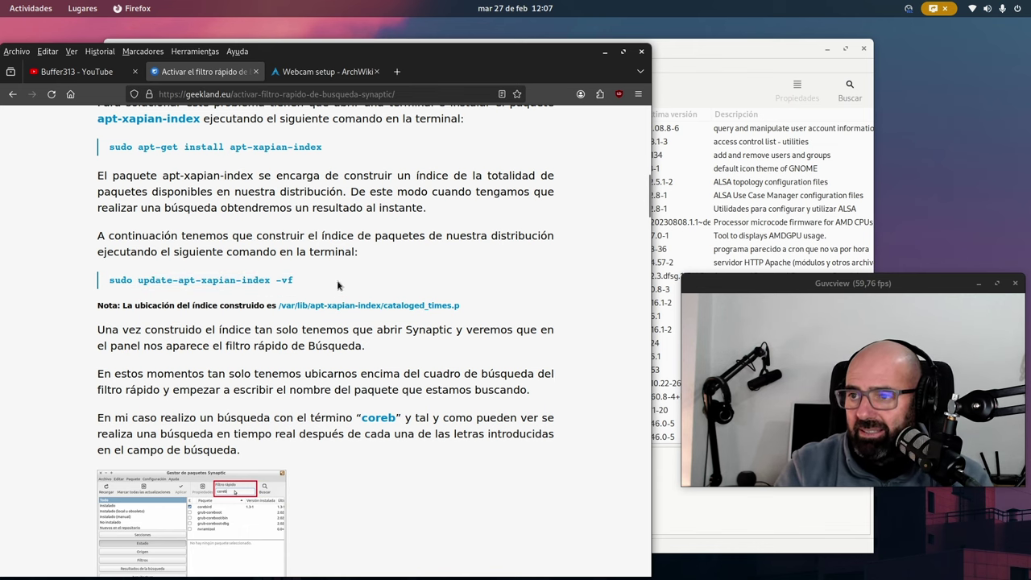
Step: Switch to Synaptic and quick-filter all packages for "vlc"
{"action": "left_click", "coordinate": [667, 54]}
{"action": "left_click", "coordinate": [503, 97]}
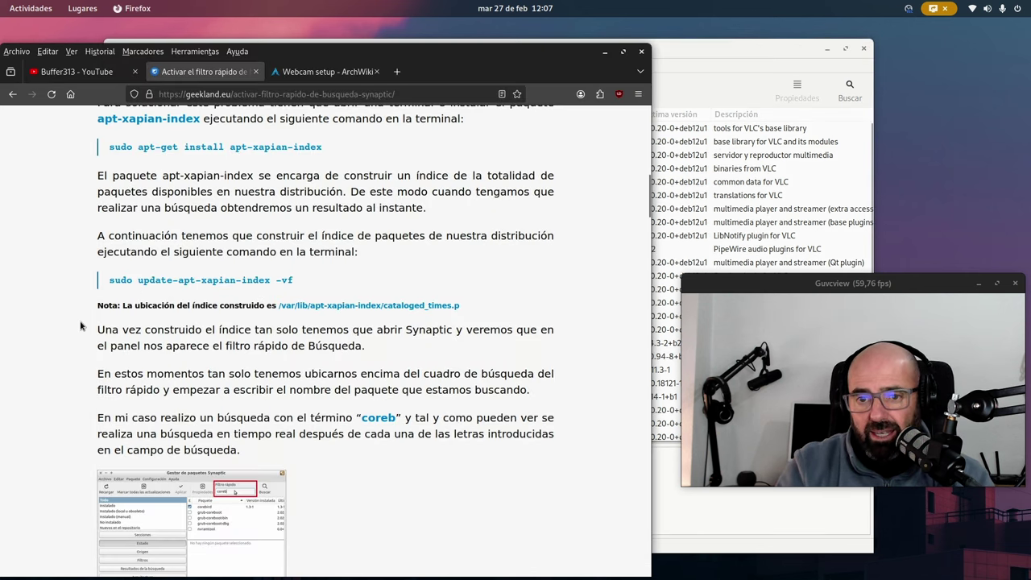
Step: Return to Firefox, skim the article down to its comments and back, and show the Buffer313 YouTube page
{"action": "left_click", "coordinate": [83, 326]}
{"action": "scroll", "coordinate": [418, 324], "scroll_direction": "down", "scroll_amount": 10}
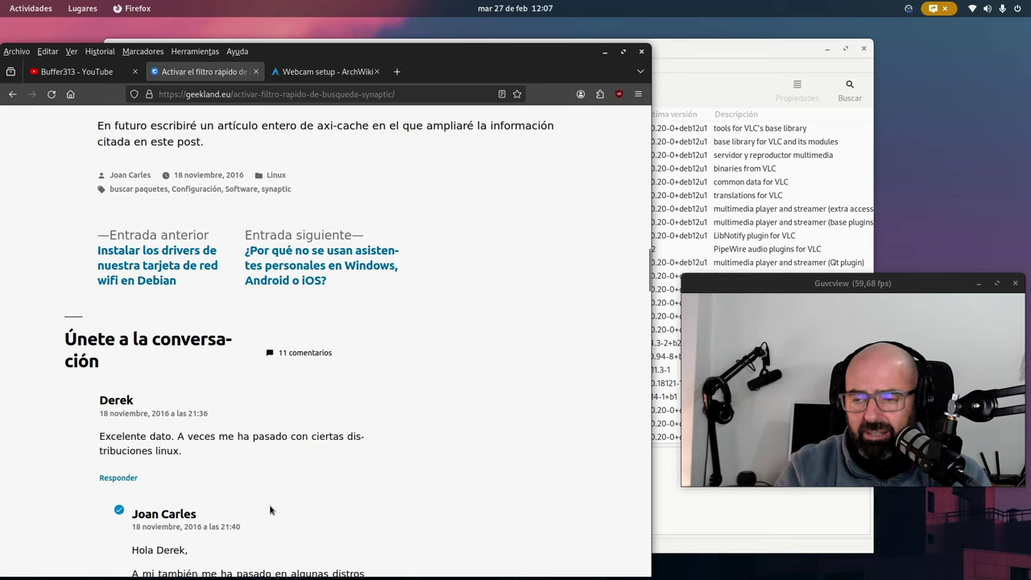
{"action": "scroll", "coordinate": [277, 495], "scroll_direction": "up", "scroll_amount": 15}
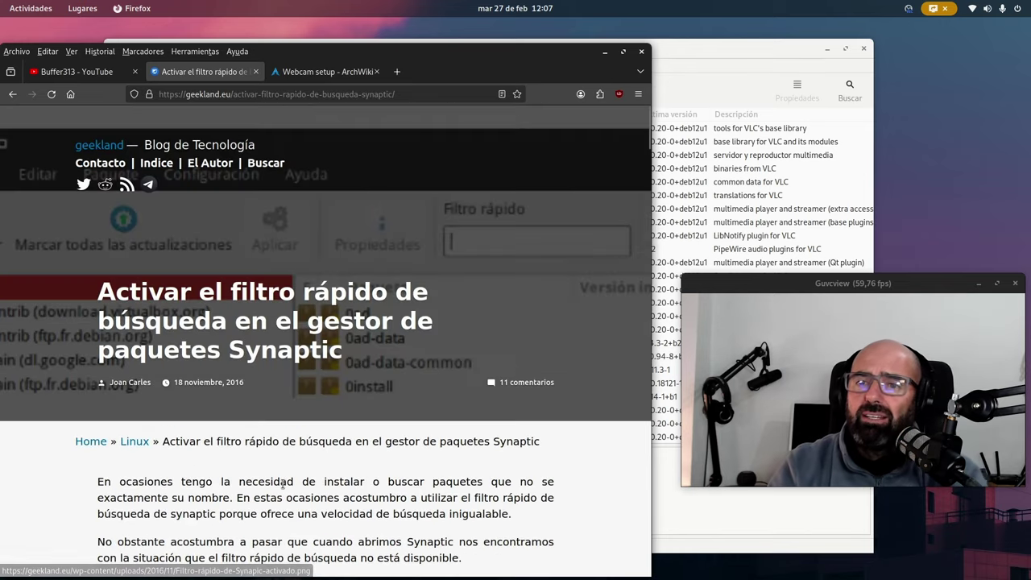
{"action": "left_click", "coordinate": [113, 72]}
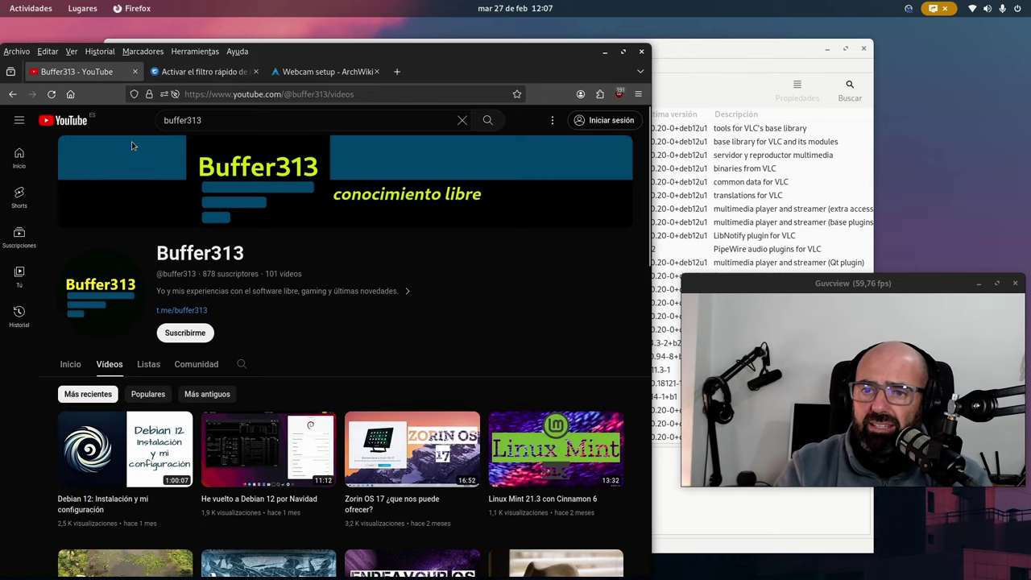
Step: Minimize Firefox, move the Synaptic window slightly up and to the left, and clear its vlc quick filter
{"action": "left_click", "coordinate": [605, 50]}
{"action": "left_click_drag", "start_coordinate": [605, 50], "coordinate": [565, 42]}
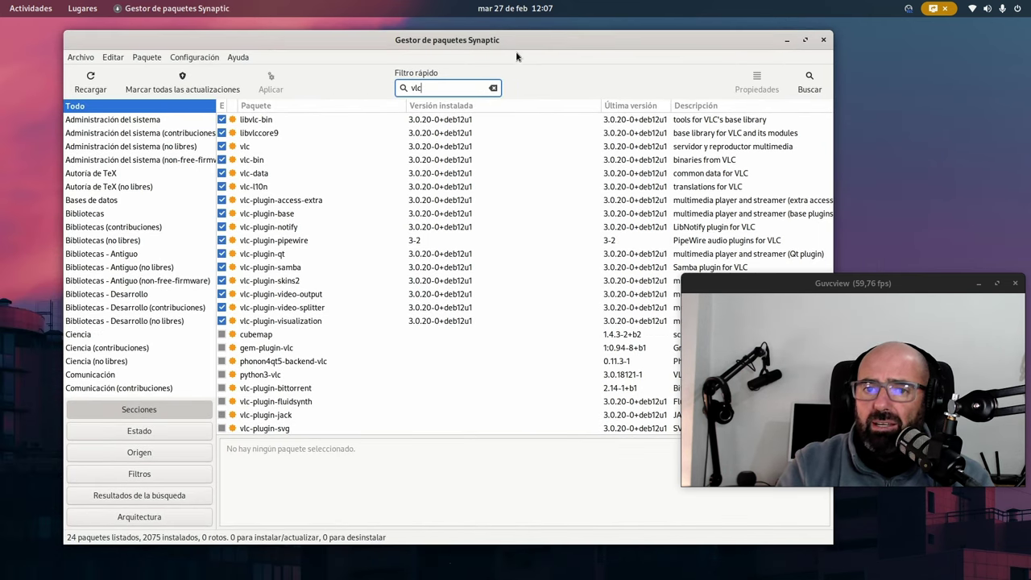
{"action": "left_click", "coordinate": [491, 87]}
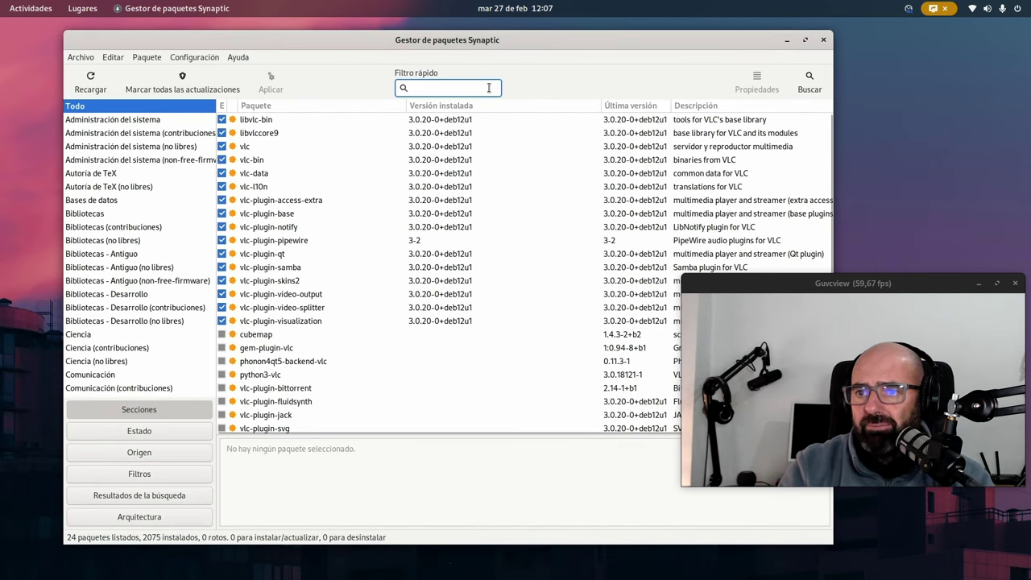